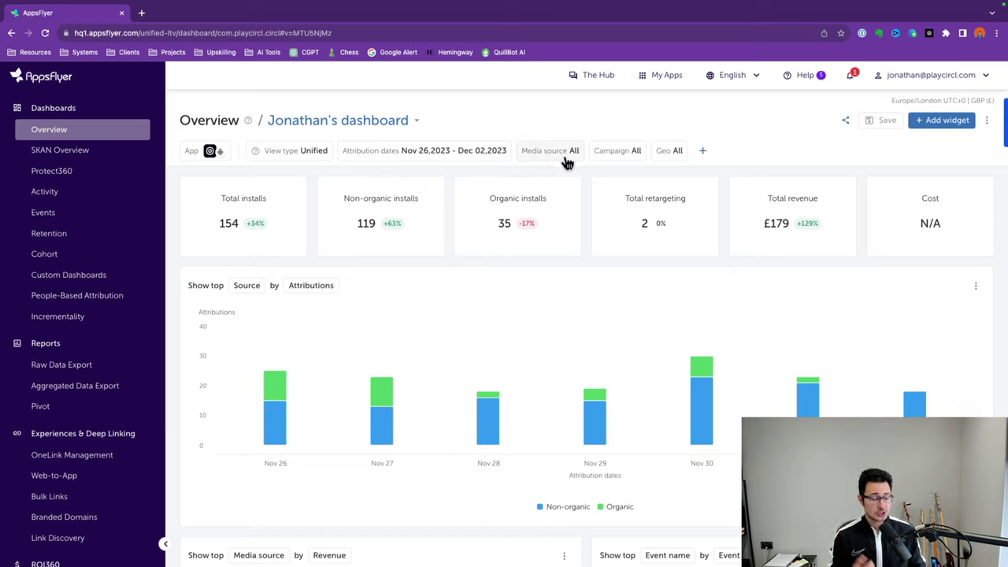
Open the Events dashboard to see the Top Events chart and drill-down table
click(126, 213)
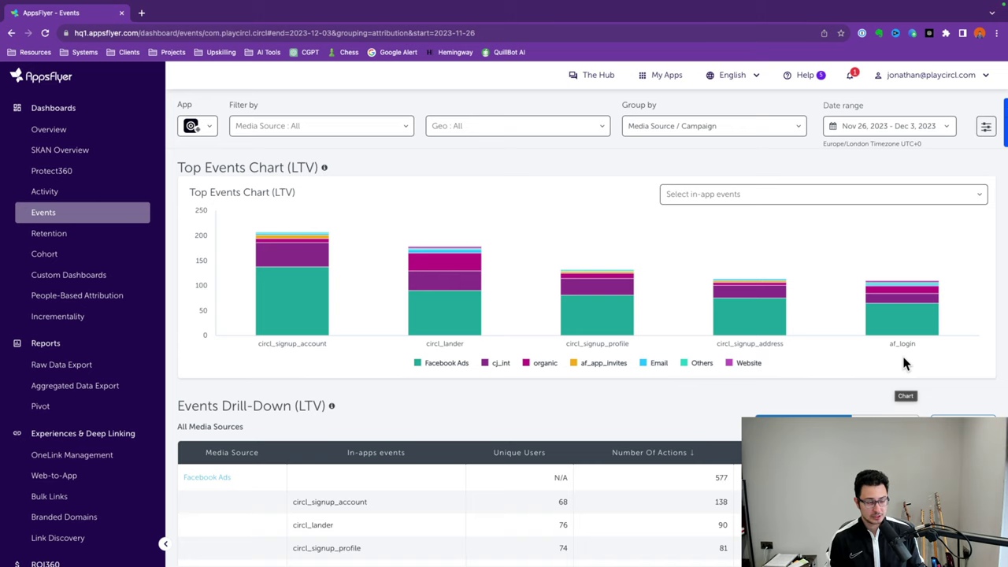
Open the Raw Data Export page under Reports in the sidebar
scroll(73, 354, down, 1)
click(75, 340)
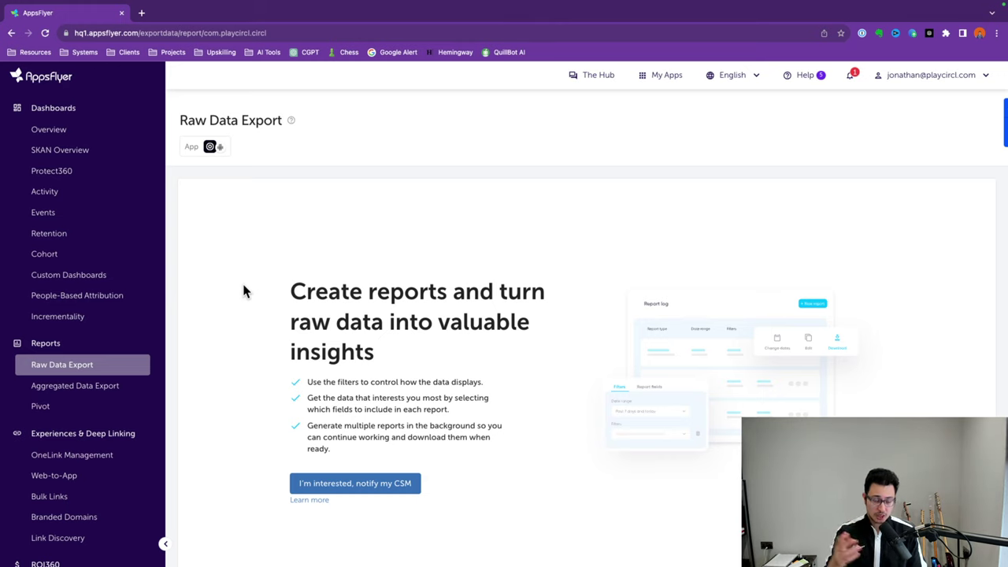
Open the OneLink Management page from the lower part of the sidebar
scroll(236, 307, down, 1)
scroll(119, 336, down, 3)
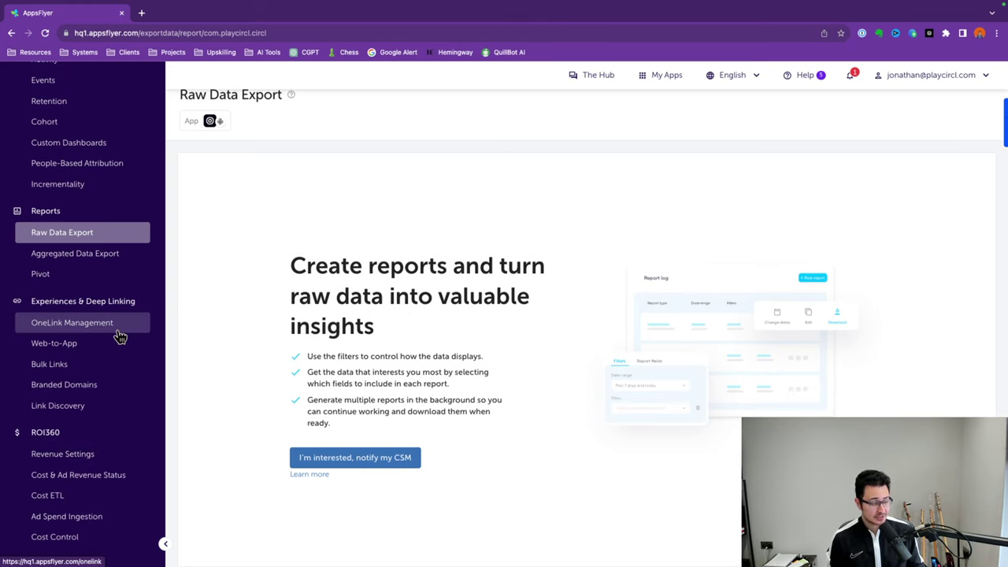
scroll(111, 344, down, 1)
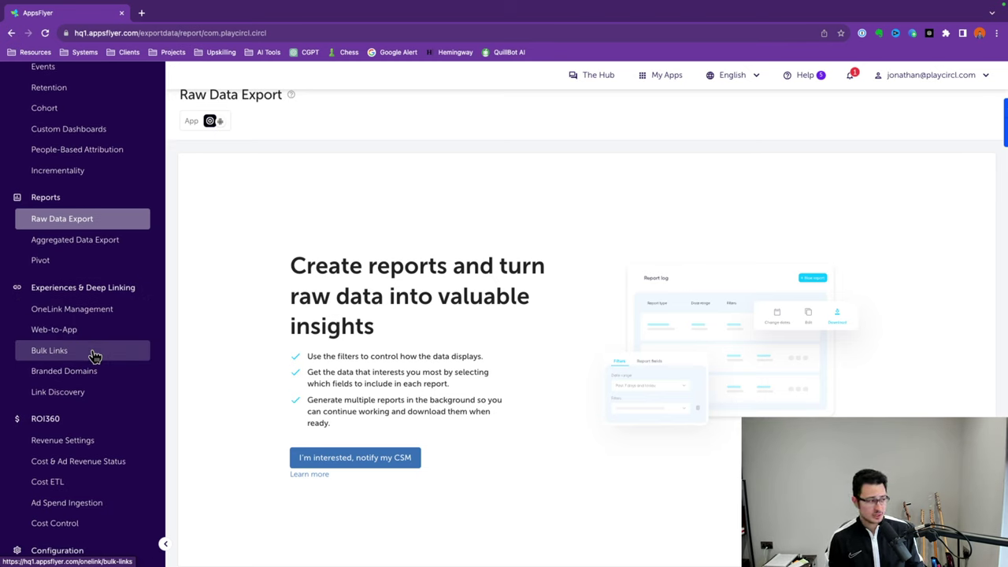
click(102, 312)
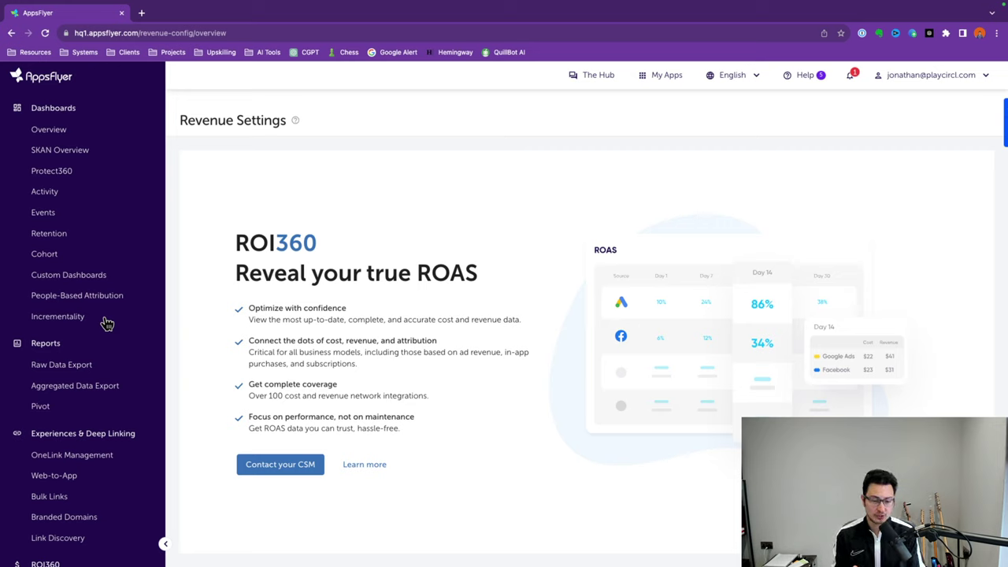
Visit the Partner Marketplace, then open the Audiences page under Integration
scroll(102, 315, down, 10)
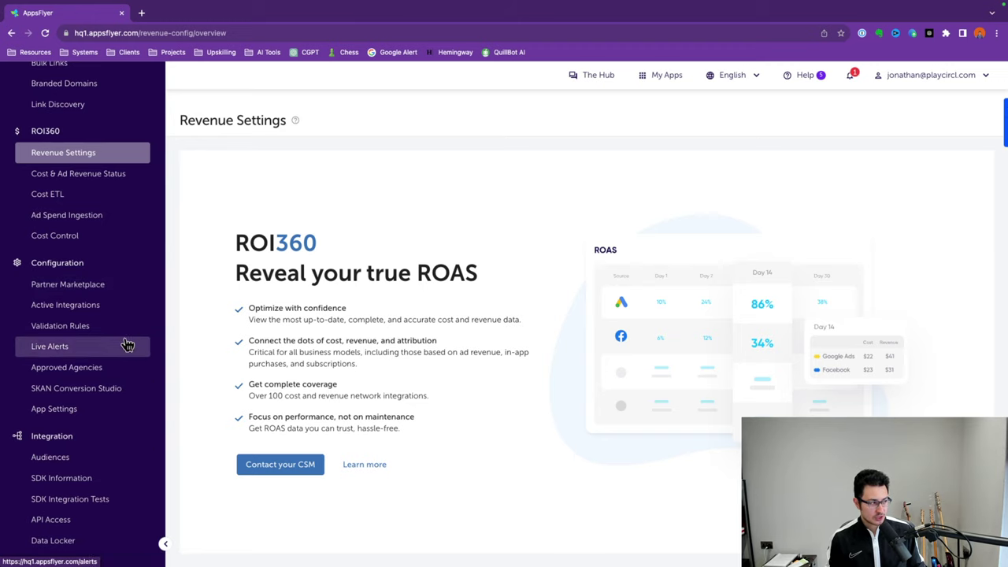
click(115, 291)
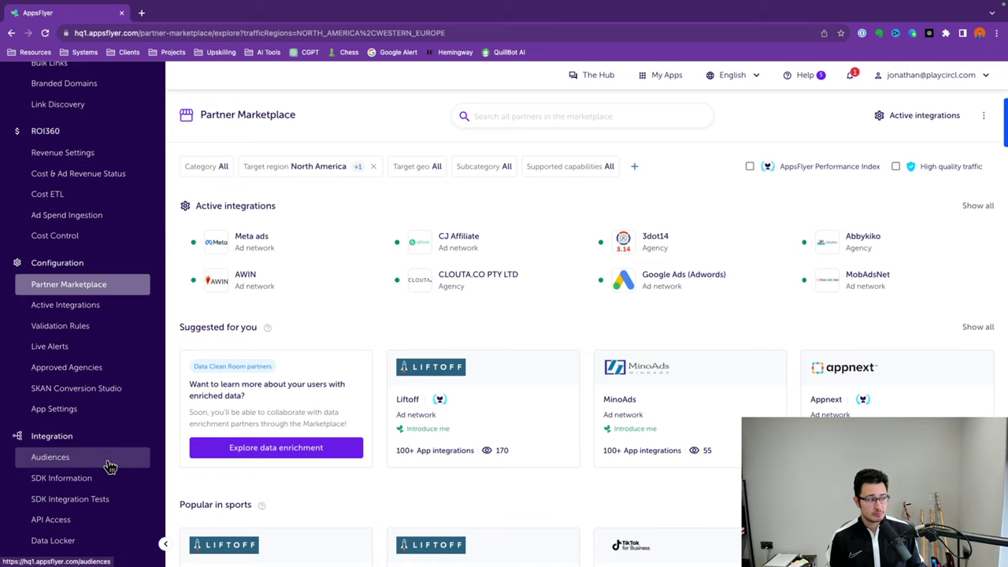
click(110, 466)
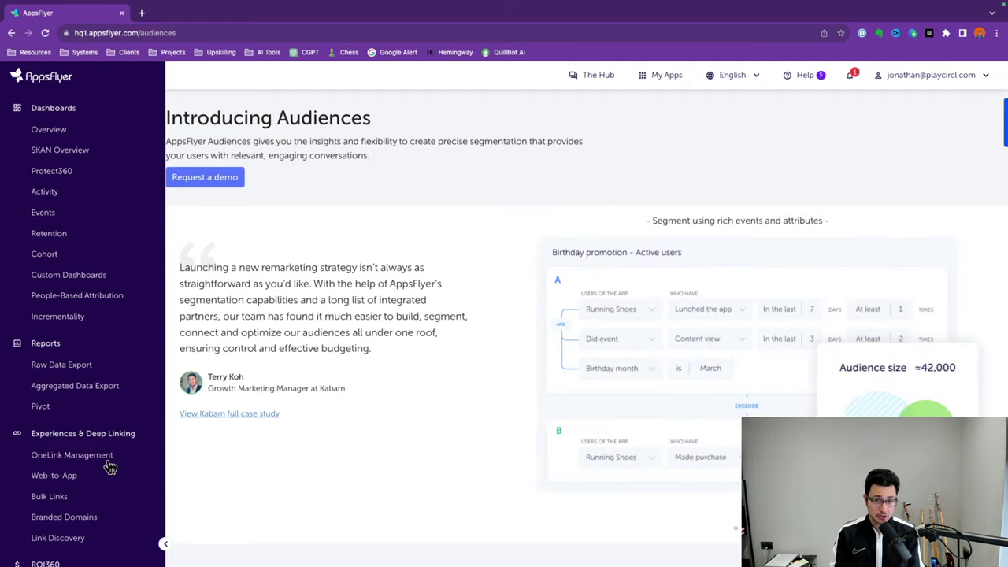
View the API Access page, then return to the Overview dashboard
scroll(110, 466, down, 5)
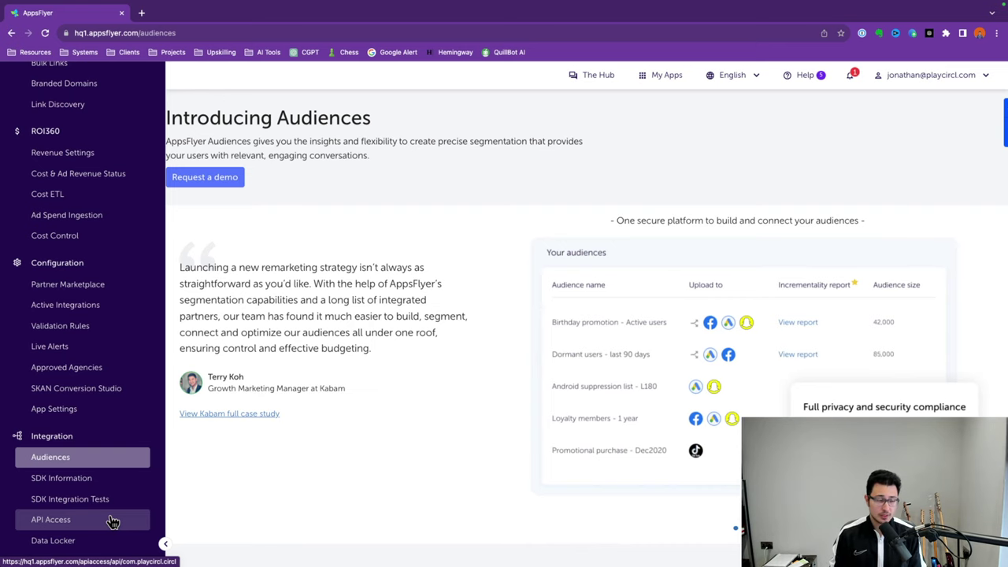
click(111, 522)
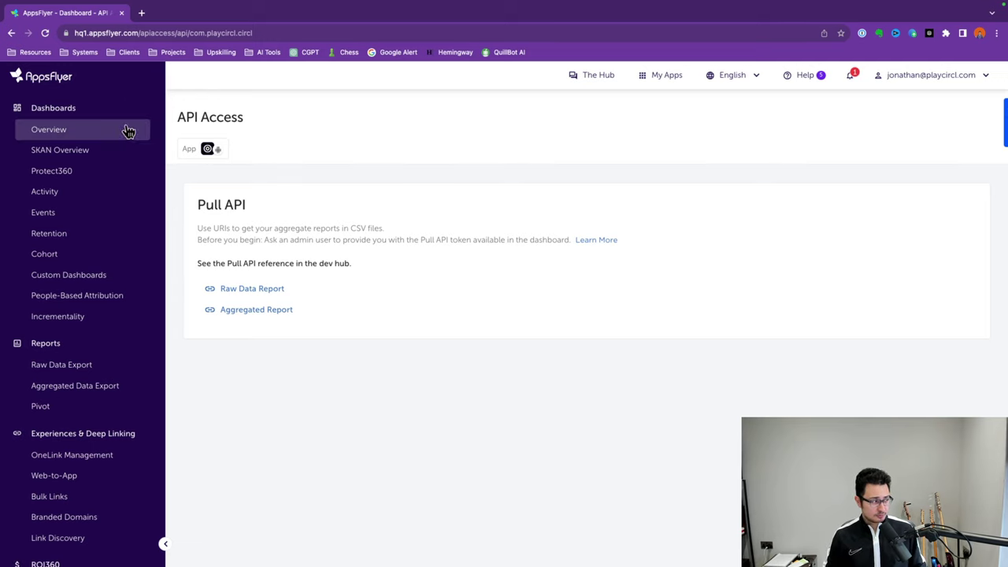
click(81, 132)
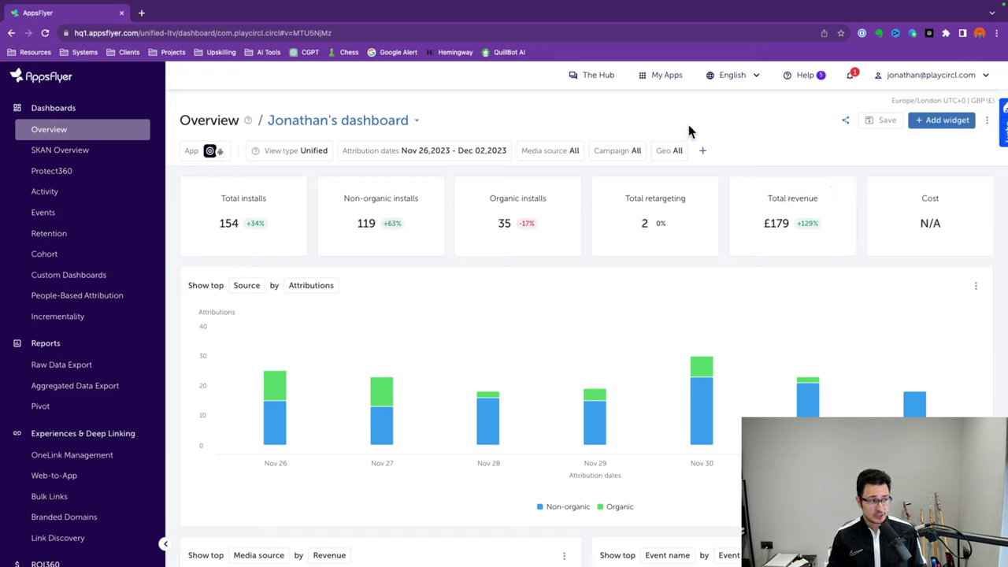
Browse the App filter's apps, then show the Unified, User Acquisition and Retargeting view types
click(224, 151)
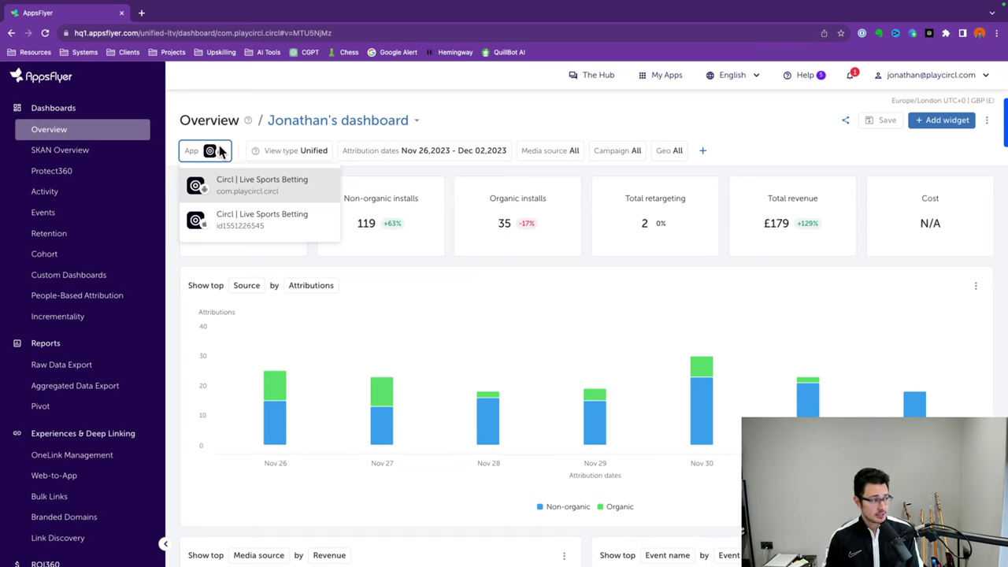
click(219, 151)
click(219, 151)
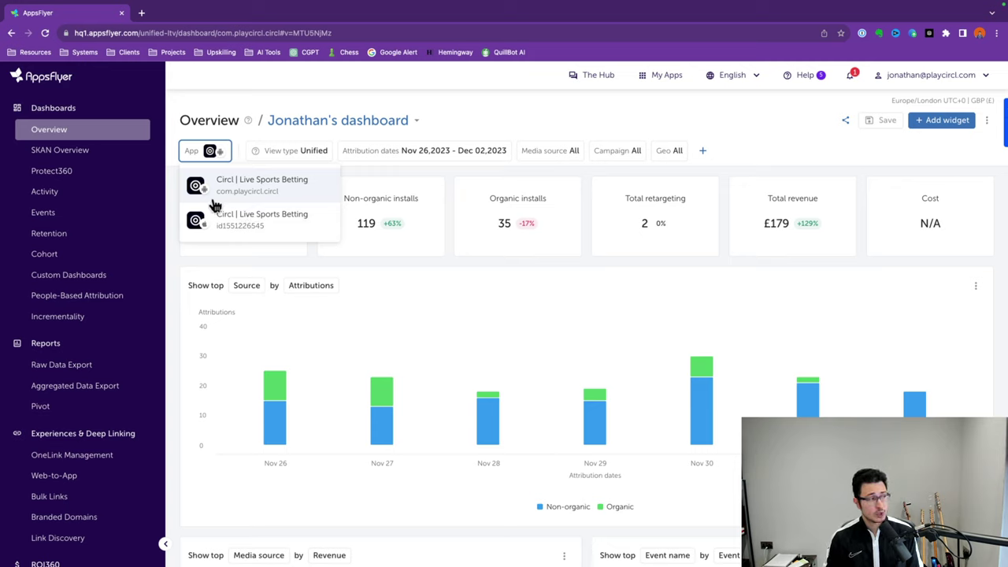
click(312, 154)
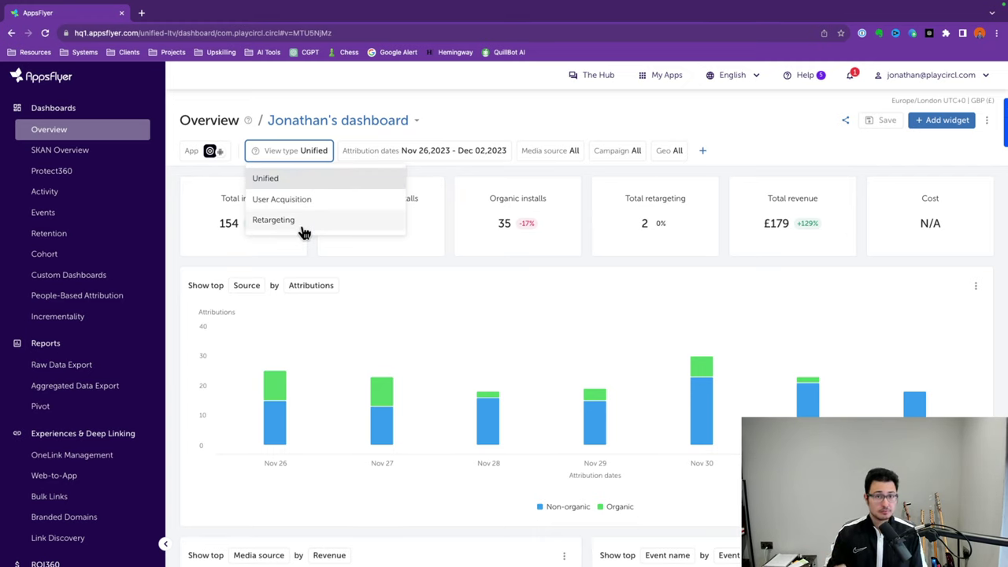
Set attribution dates to Last 30 days (Nov 3 – Dec 2, 2023) and check the media sources
click(444, 128)
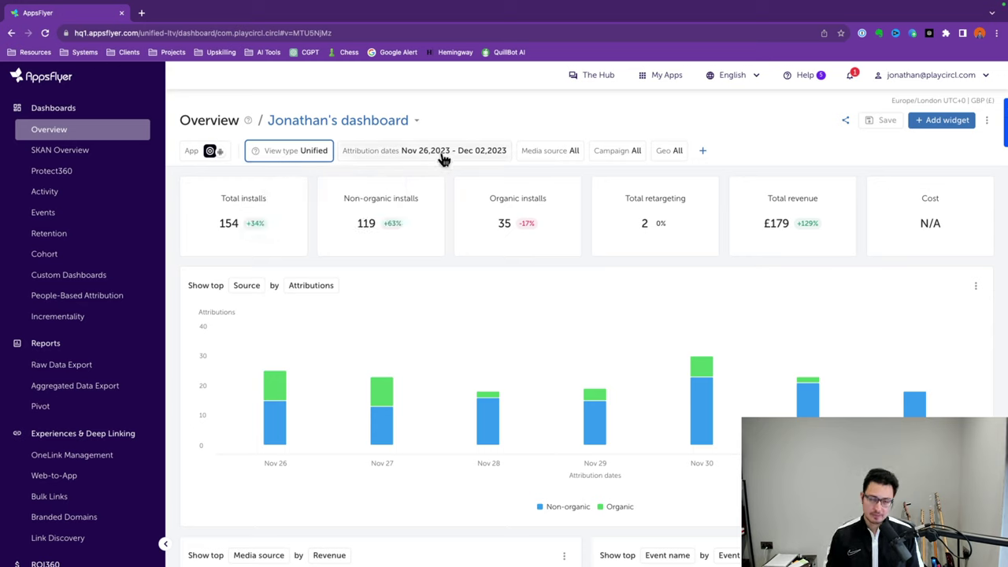
click(441, 154)
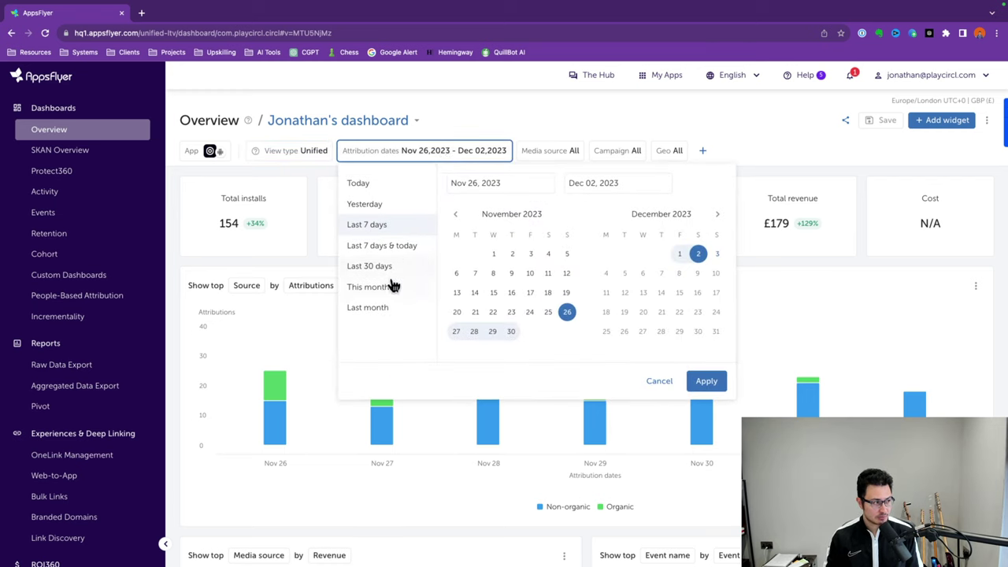
click(398, 267)
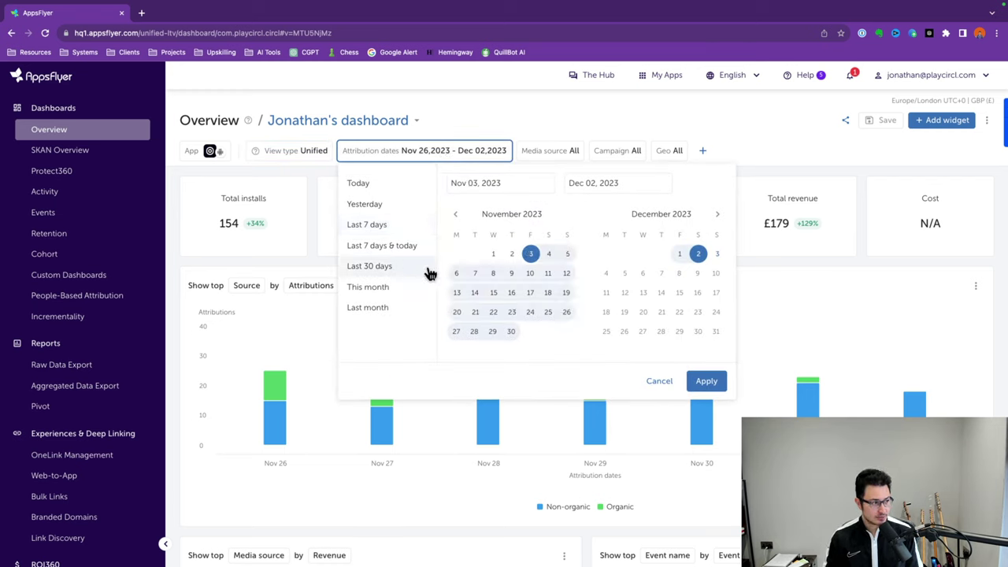
click(705, 380)
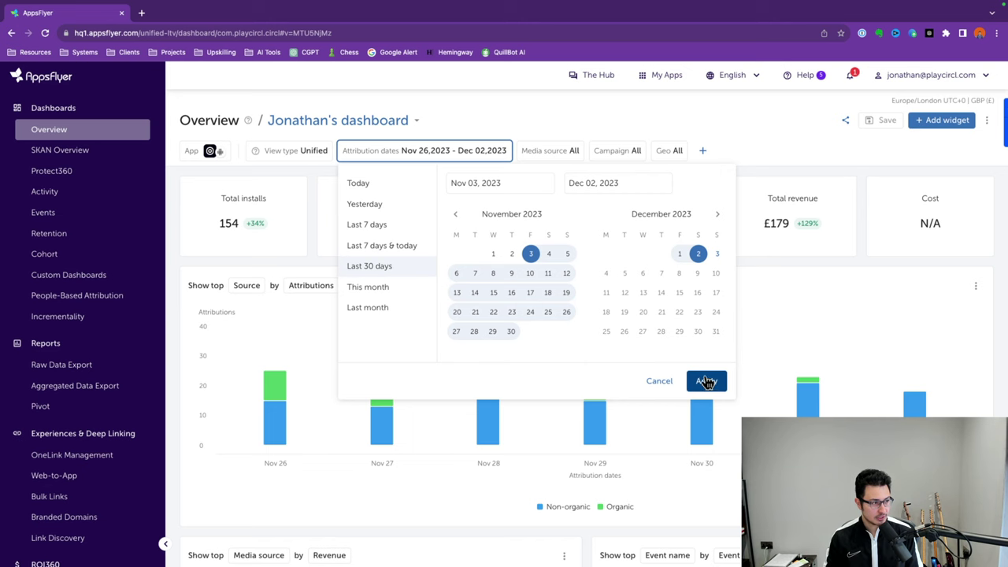
click(572, 154)
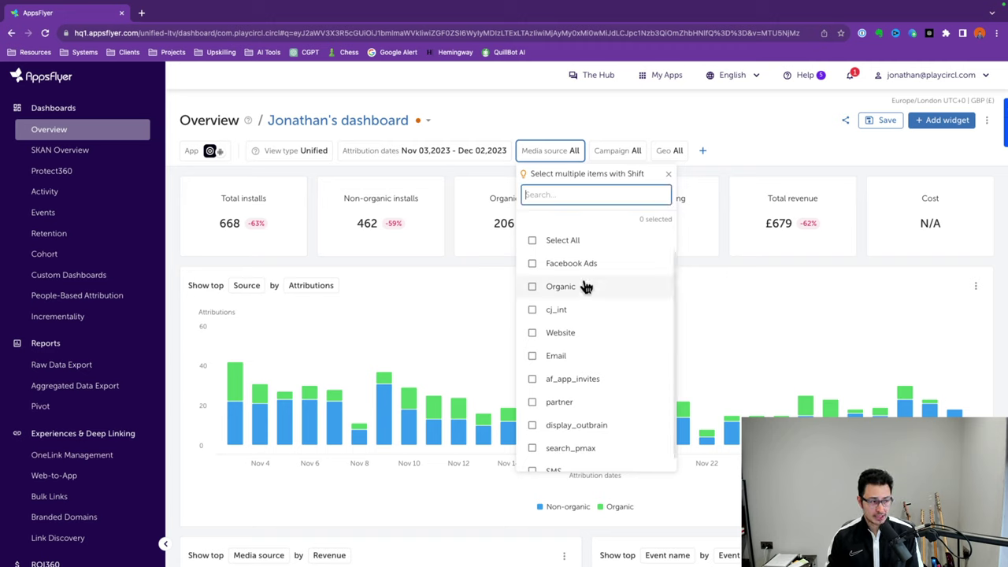
click(636, 127)
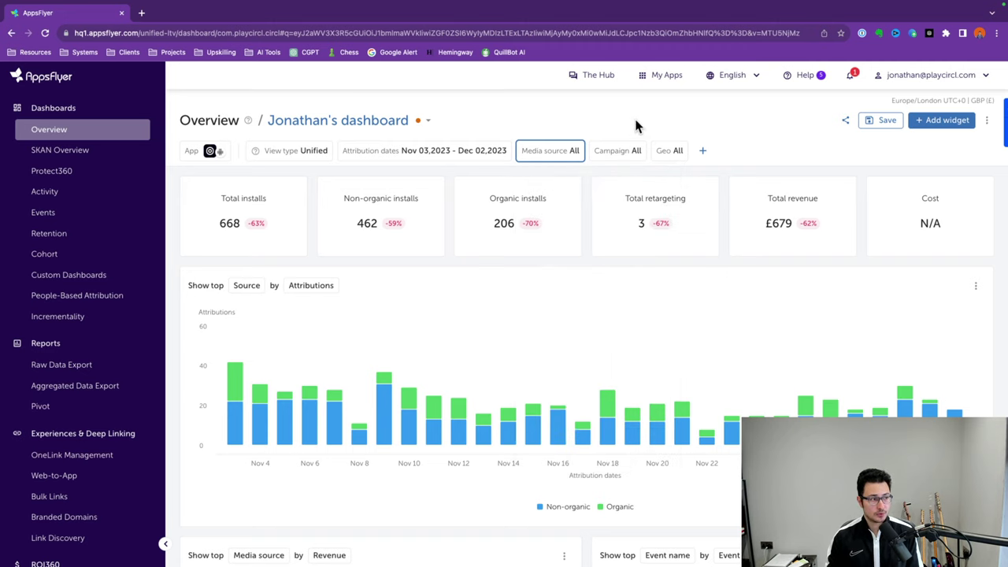
click(606, 157)
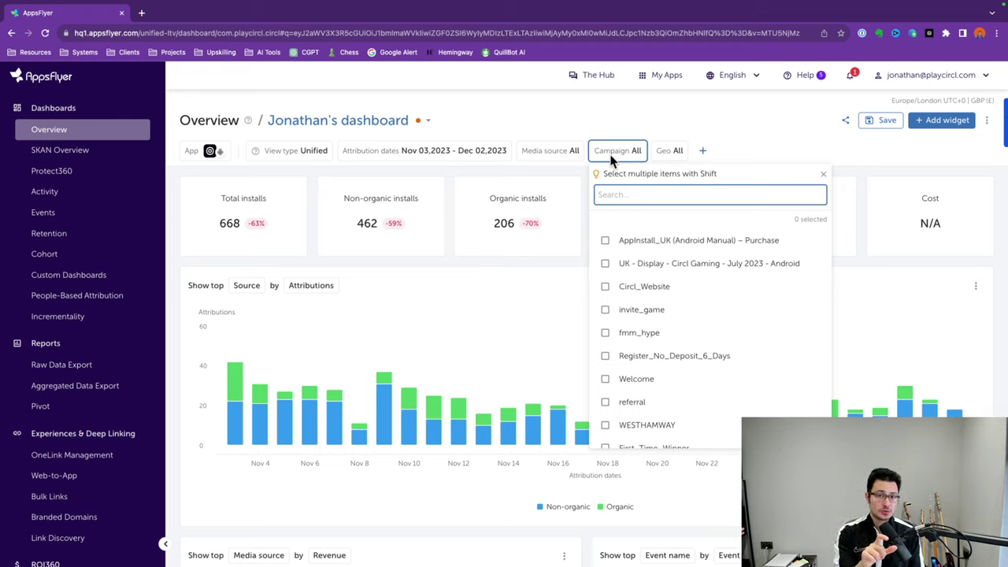
click(680, 150)
click(680, 150)
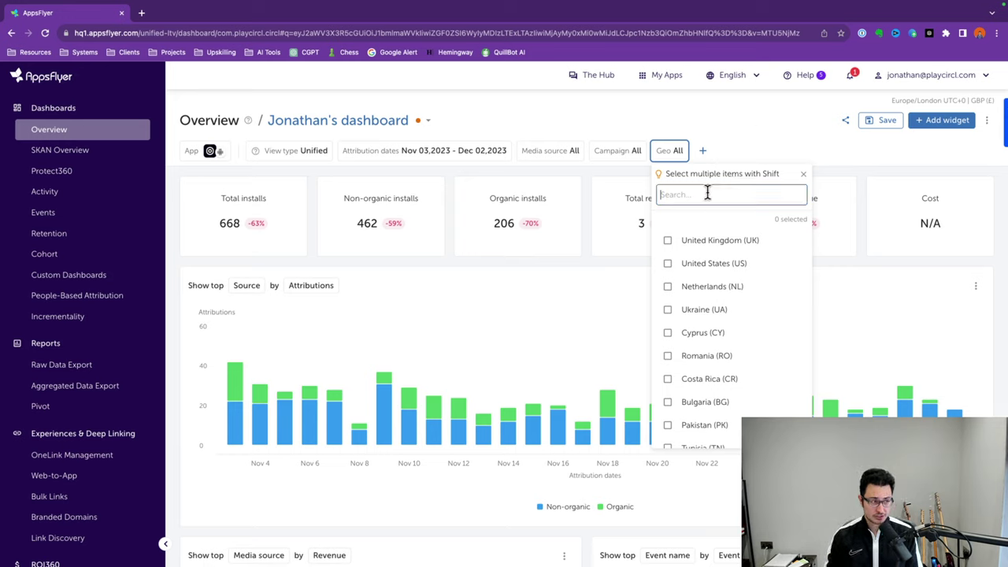
click(721, 135)
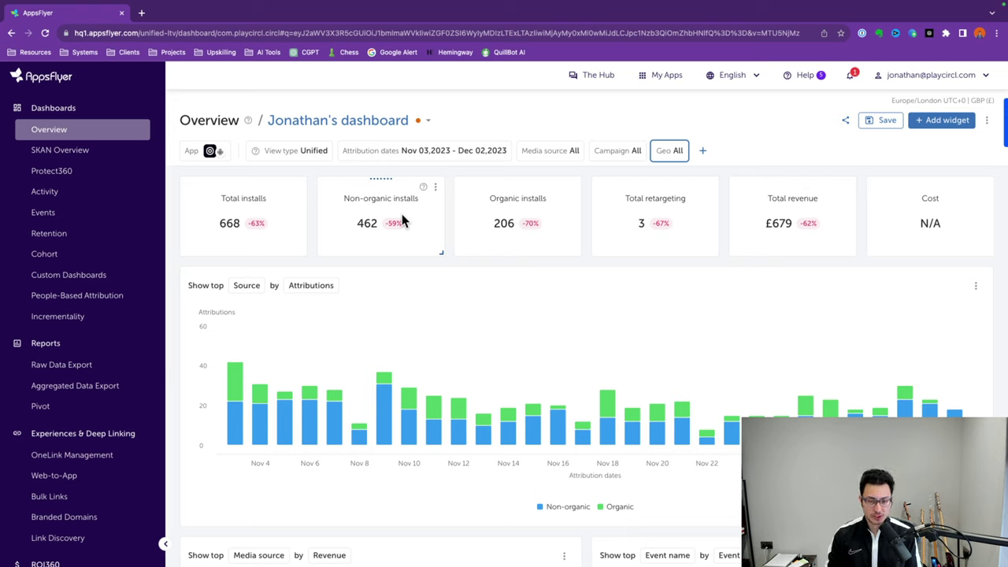
Scroll down to the Media source / Campaign table totalling 671 attributions
scroll(583, 205, down, 3)
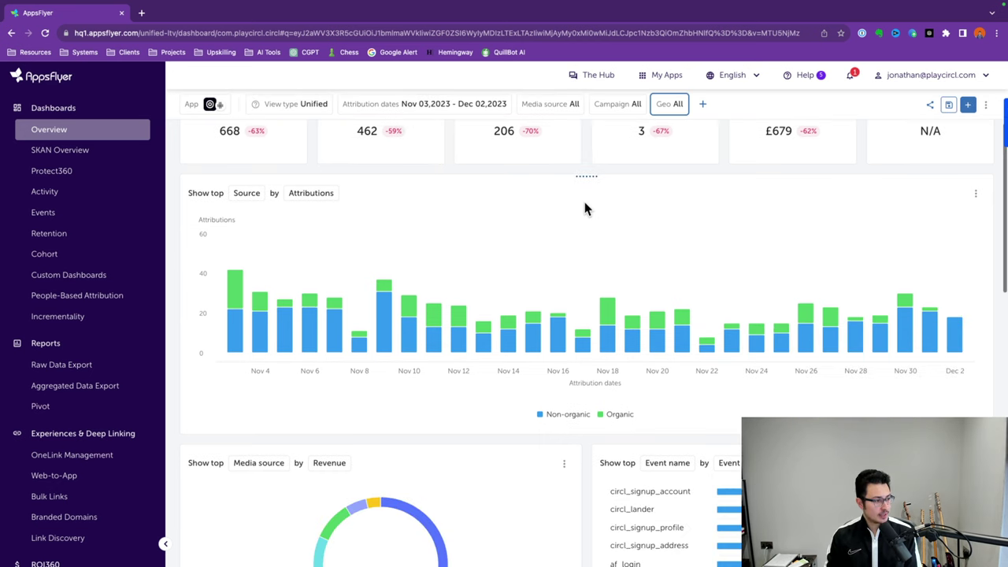
scroll(592, 299, down, 3)
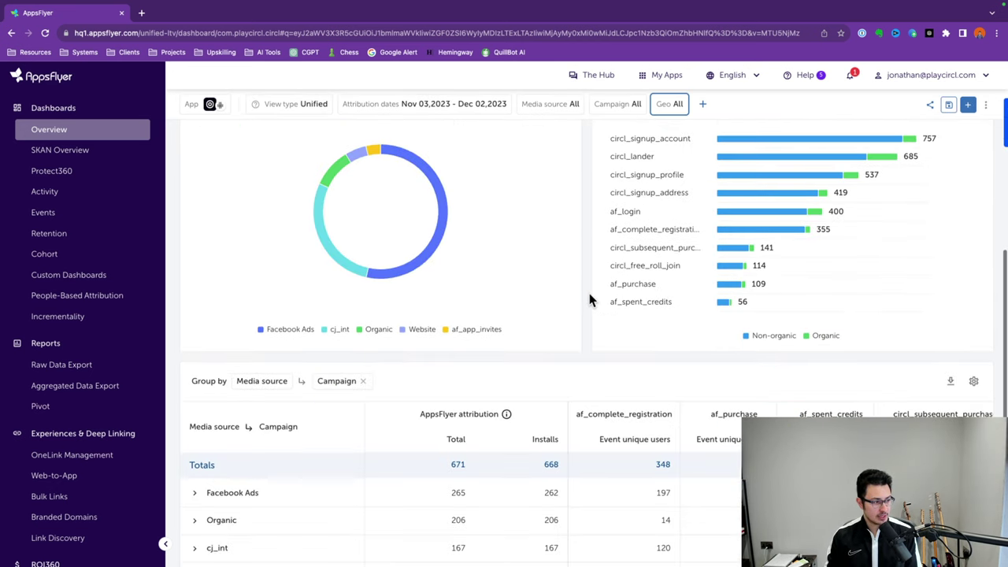
scroll(587, 288, down, 2)
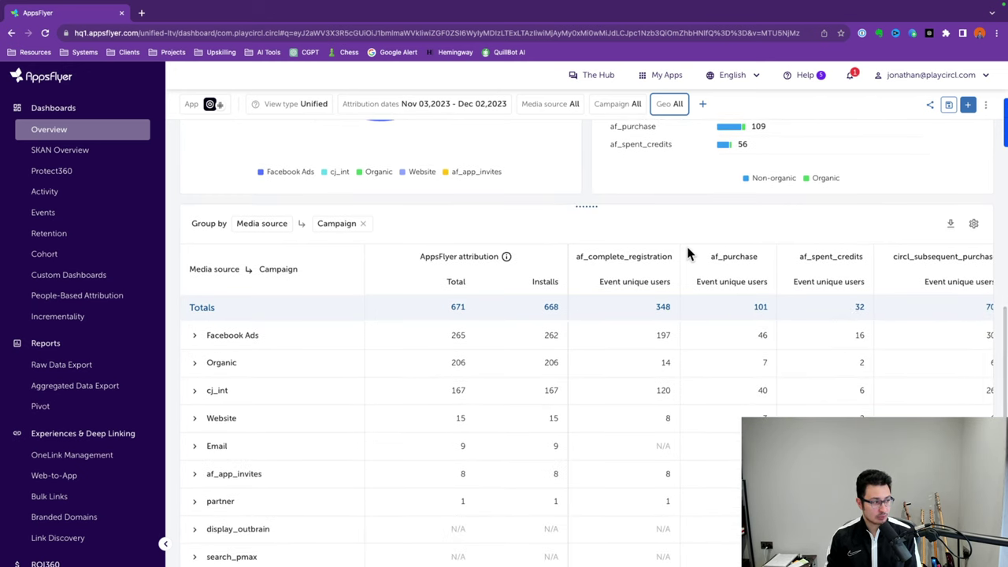
scroll(686, 252, down, 2)
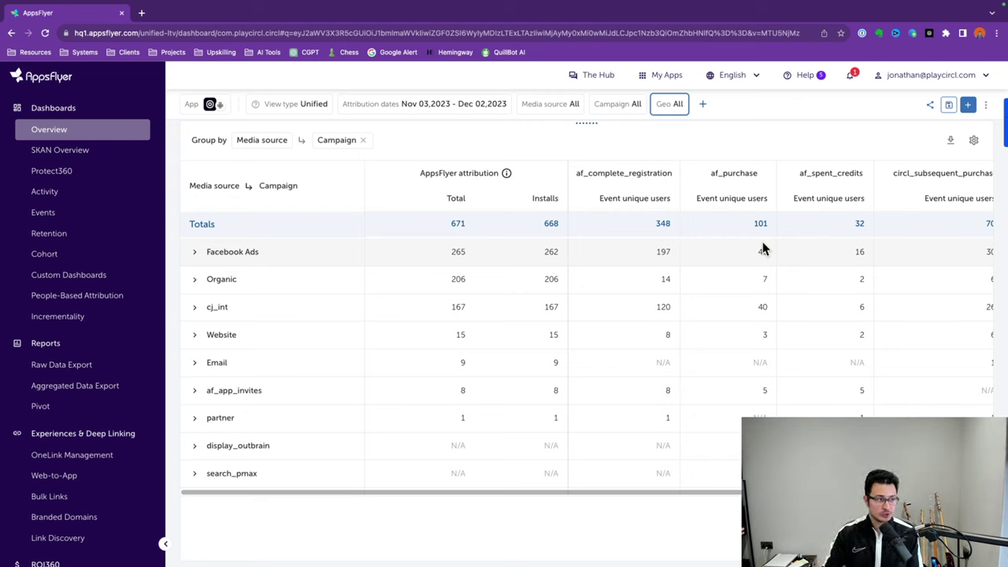
Review the In-app events columns in Table settings and cancel without changes
click(975, 143)
scroll(370, 355, down, 3)
scroll(385, 367, up, 3)
click(313, 198)
scroll(335, 323, down, 2)
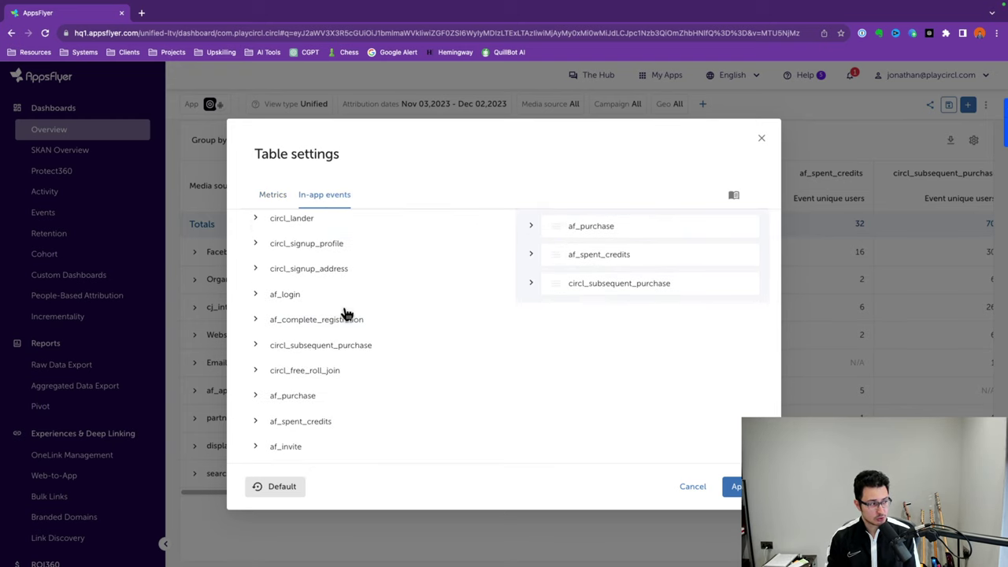
click(692, 486)
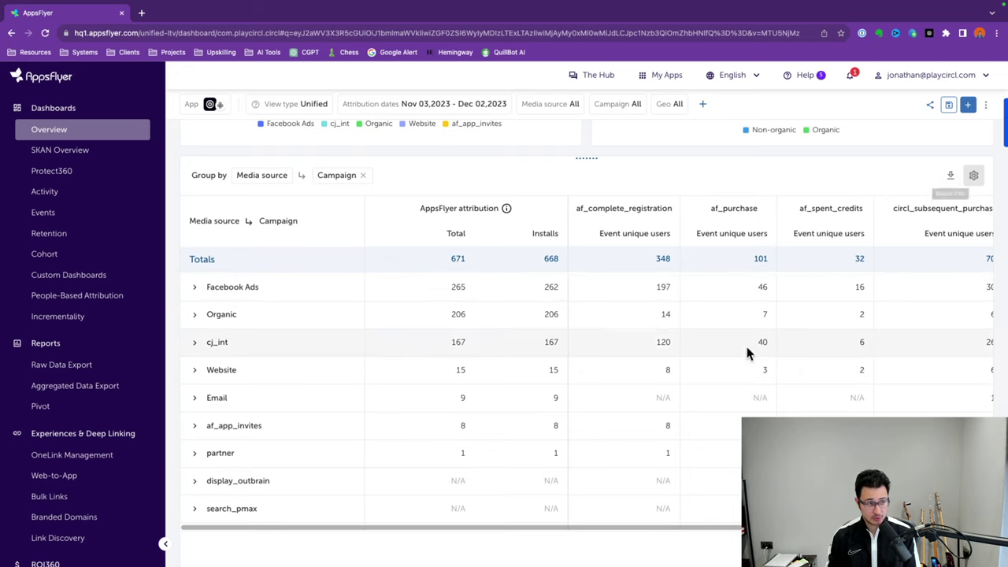
Export the drill-down table as a CSV report and keep the dashboard private
click(950, 176)
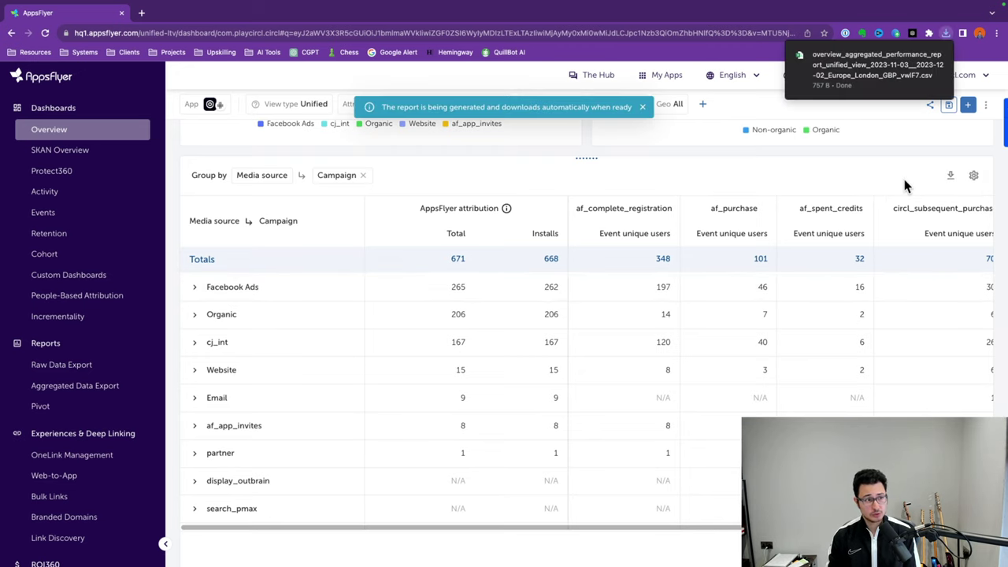
click(929, 107)
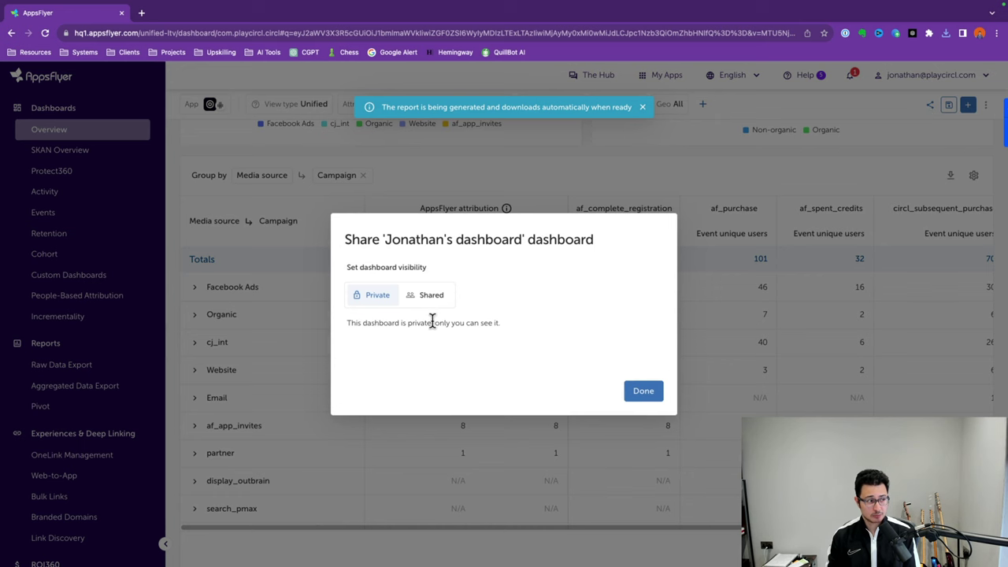
click(643, 389)
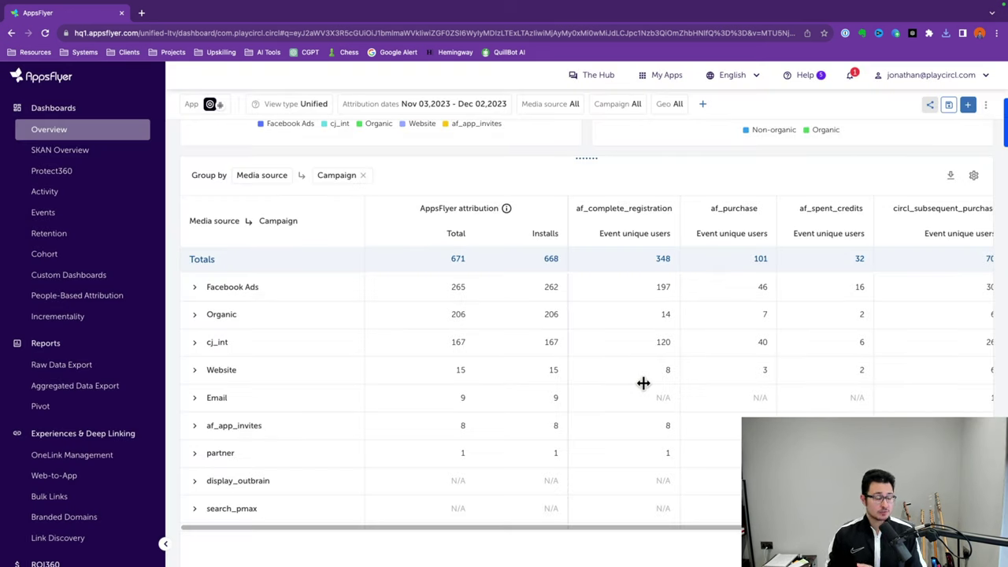
On the Events dashboard, chart af_complete_registration, af_login and af_purchase
click(102, 216)
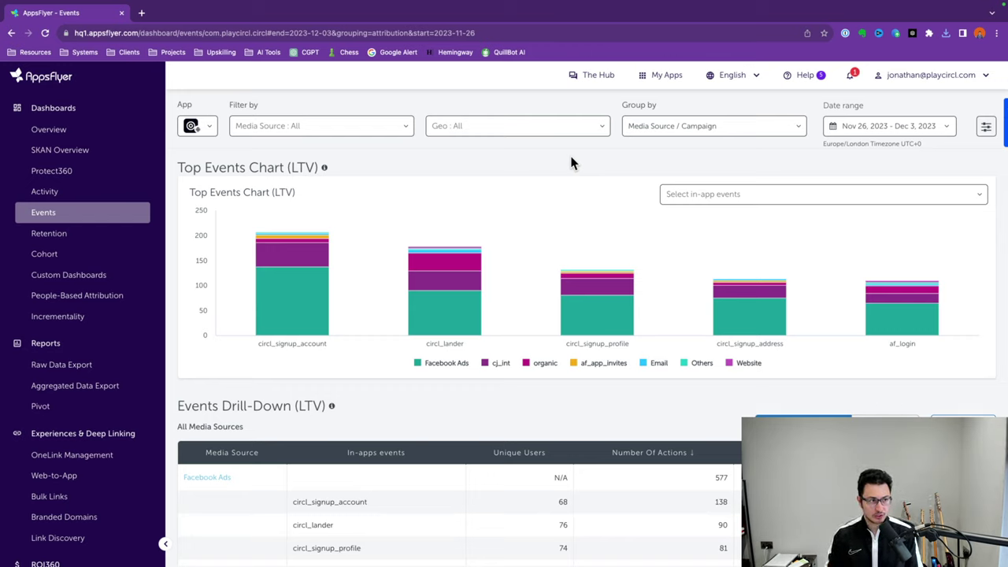
click(714, 197)
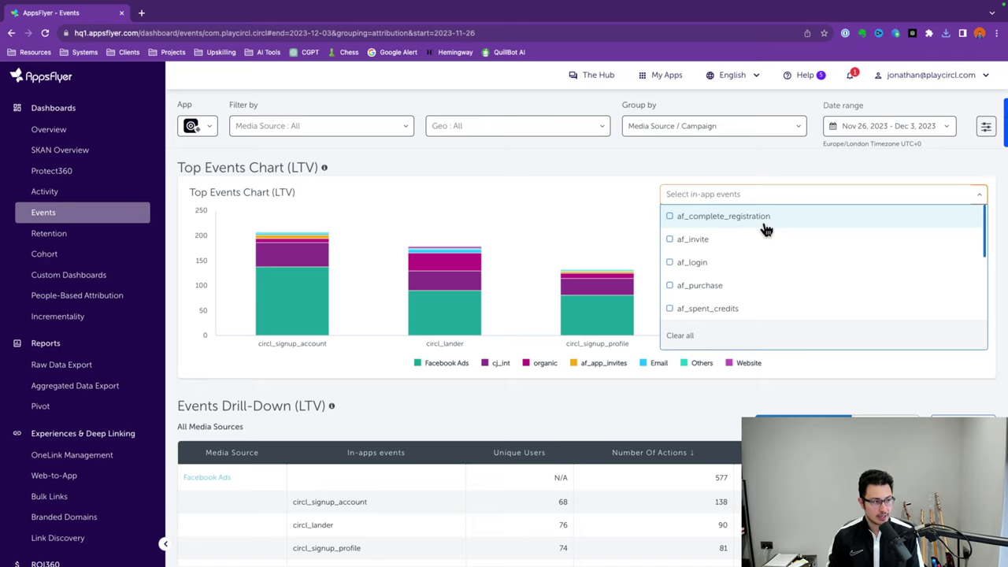
click(729, 226)
click(731, 267)
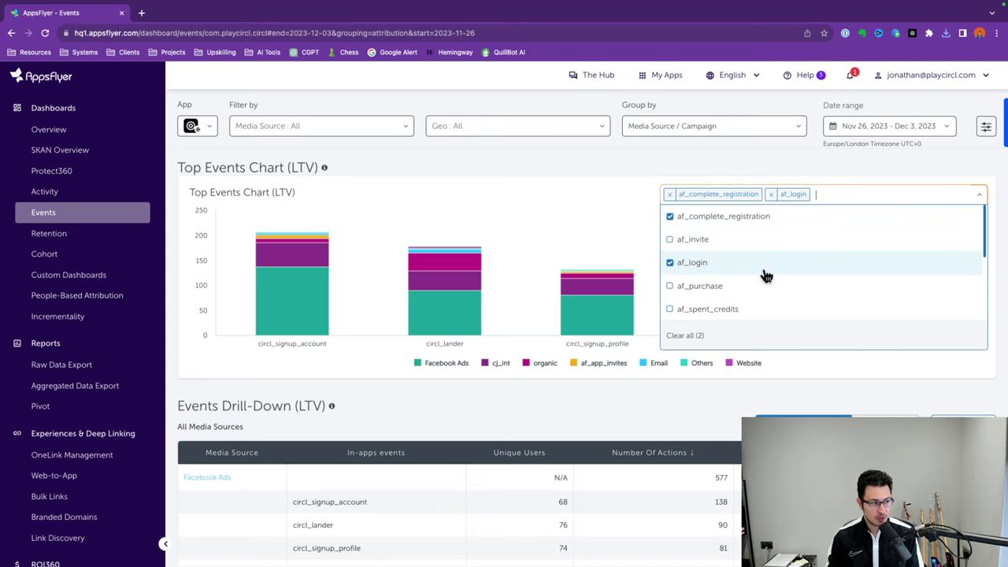
click(730, 292)
click(848, 140)
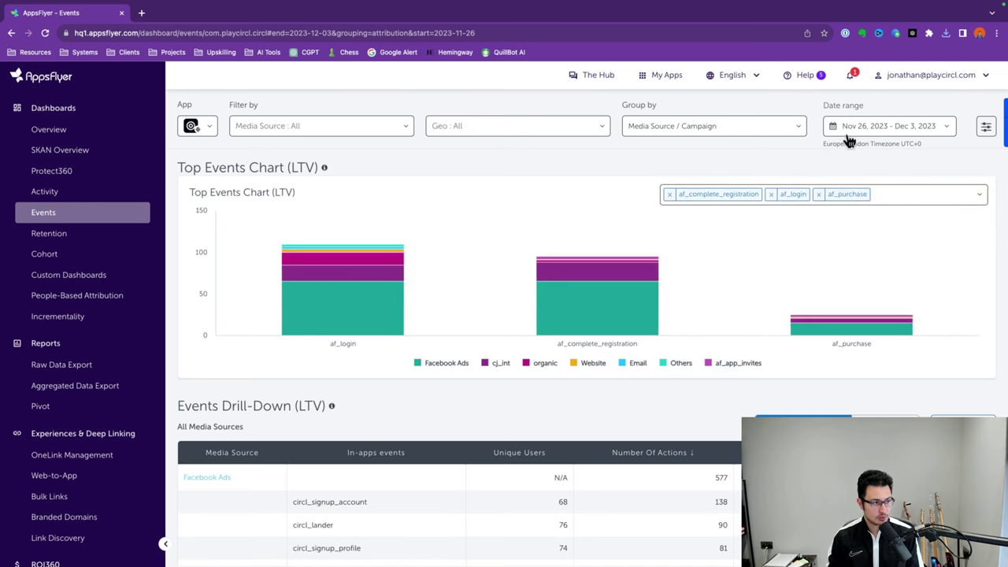
Set the date range to Last month, Nov 1–30, 2023
click(850, 127)
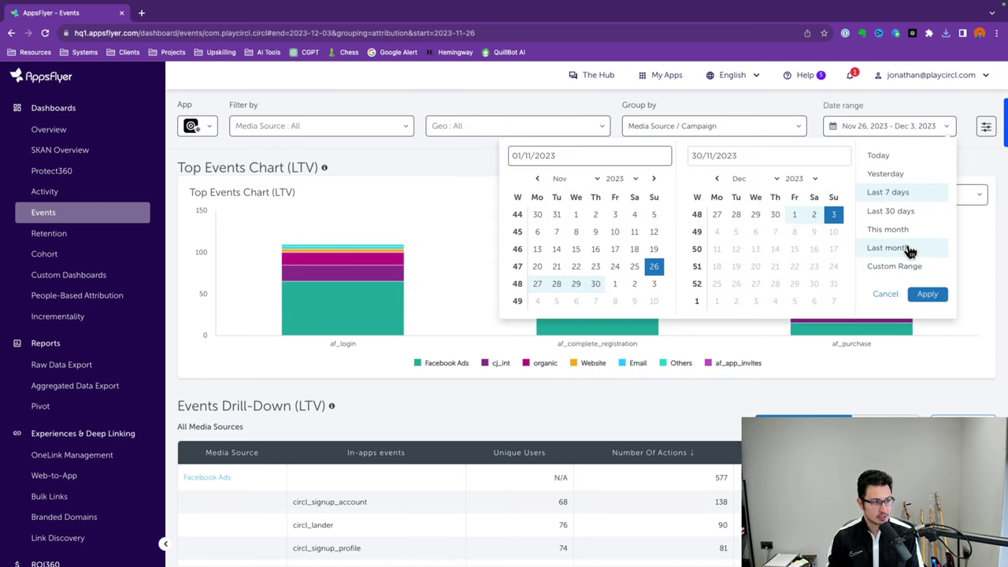
click(910, 248)
click(921, 294)
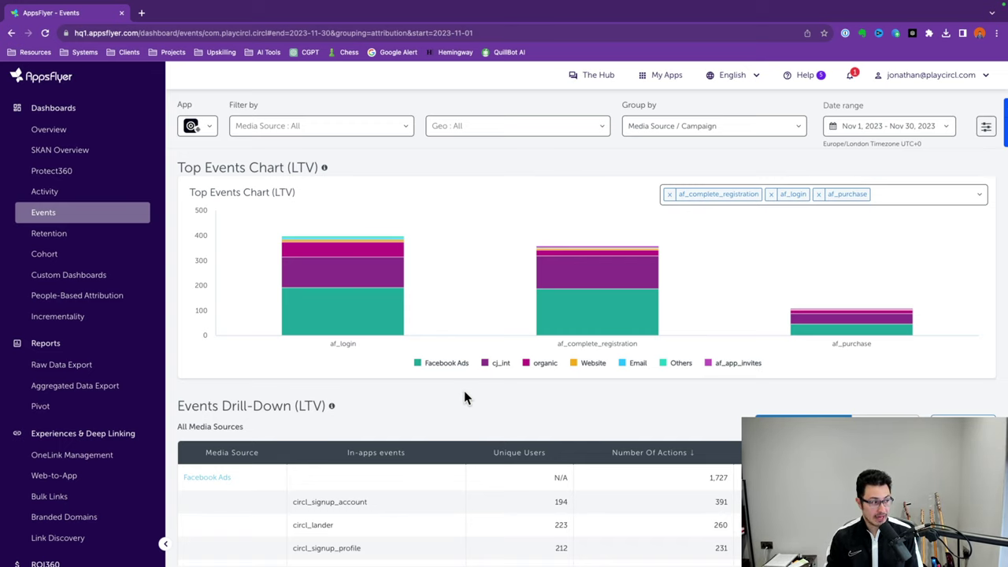
mouse_move(376, 324)
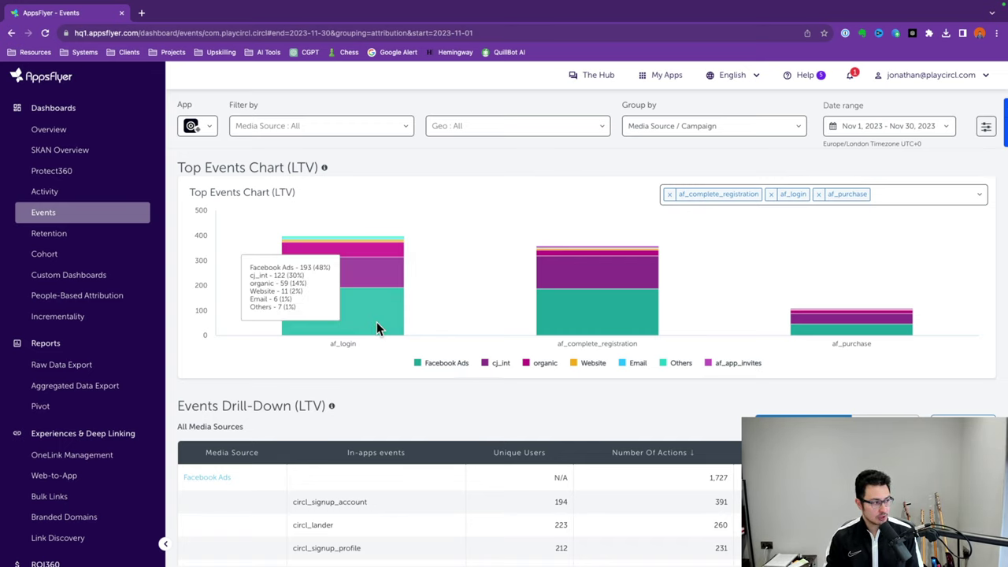
mouse_move(515, 299)
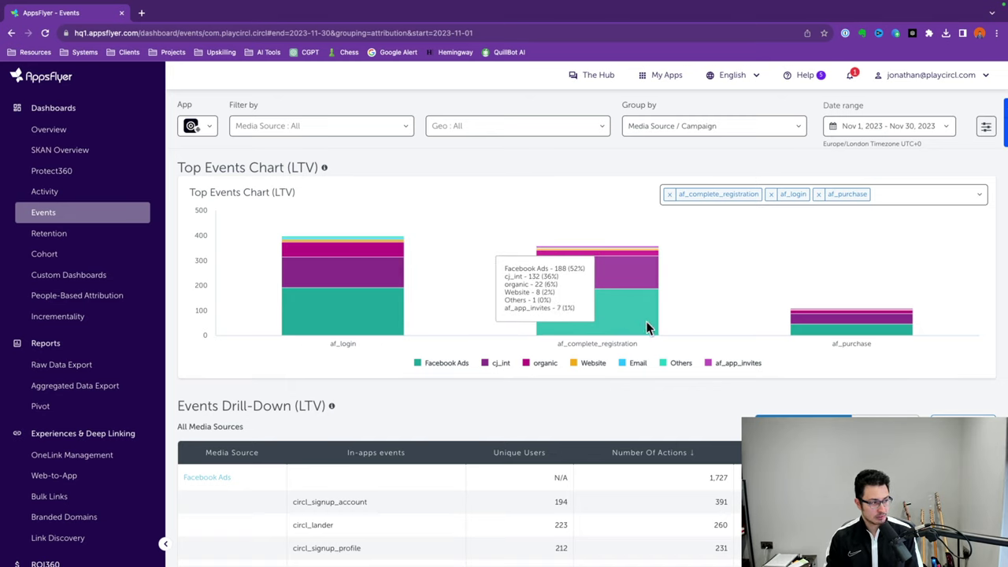
mouse_move(821, 326)
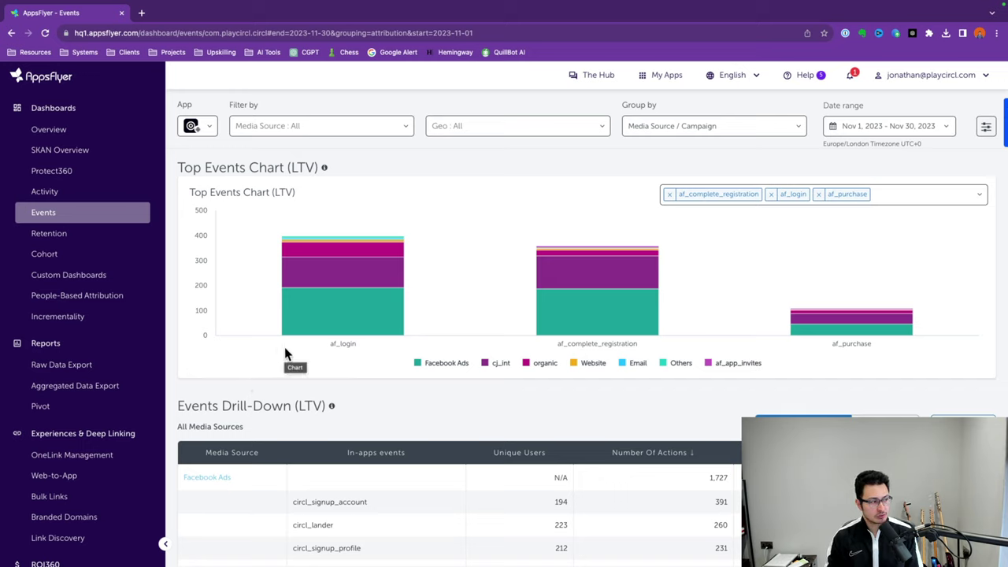
mouse_move(349, 297)
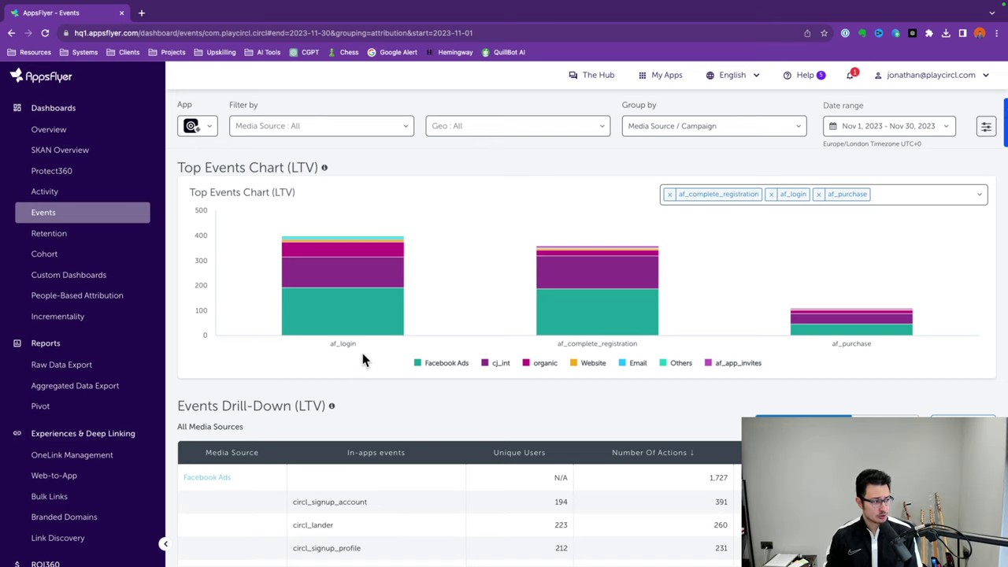
scroll(362, 354, down, 4)
Scroll the Events Drill-Down table down to the organic group with 434 November events
scroll(385, 331, down, 3)
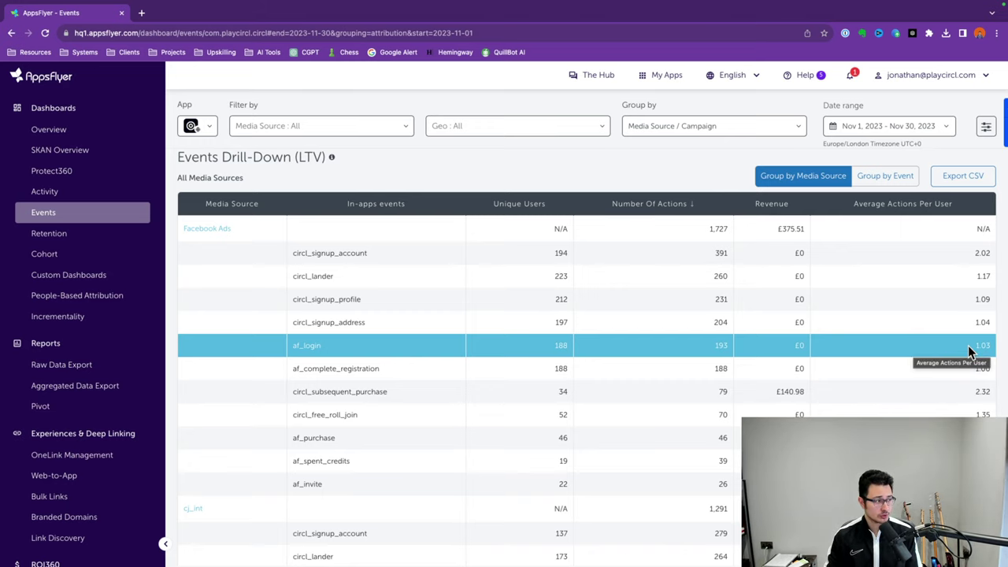
scroll(266, 317, down, 3)
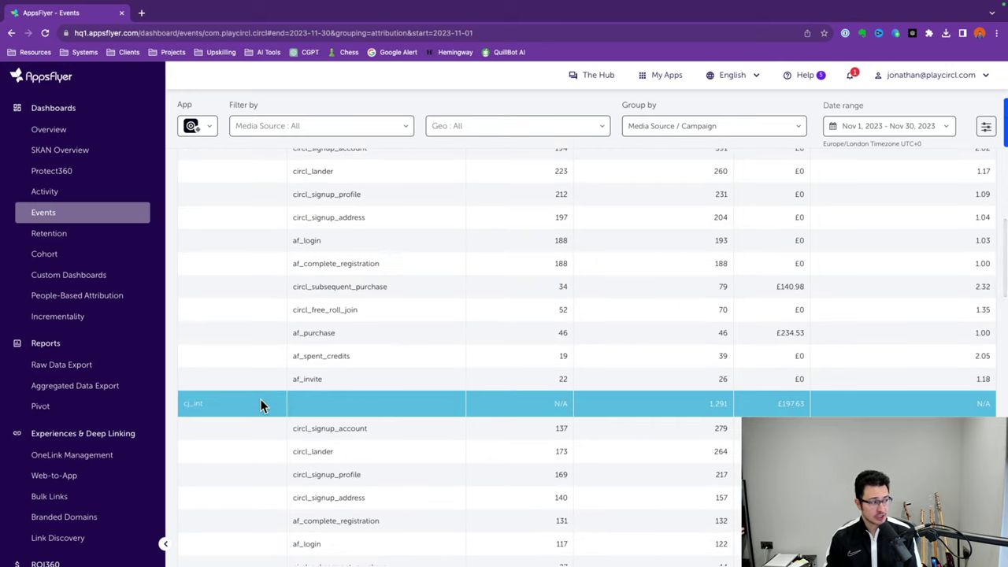
scroll(260, 398, down, 5)
scroll(261, 307, down, 7)
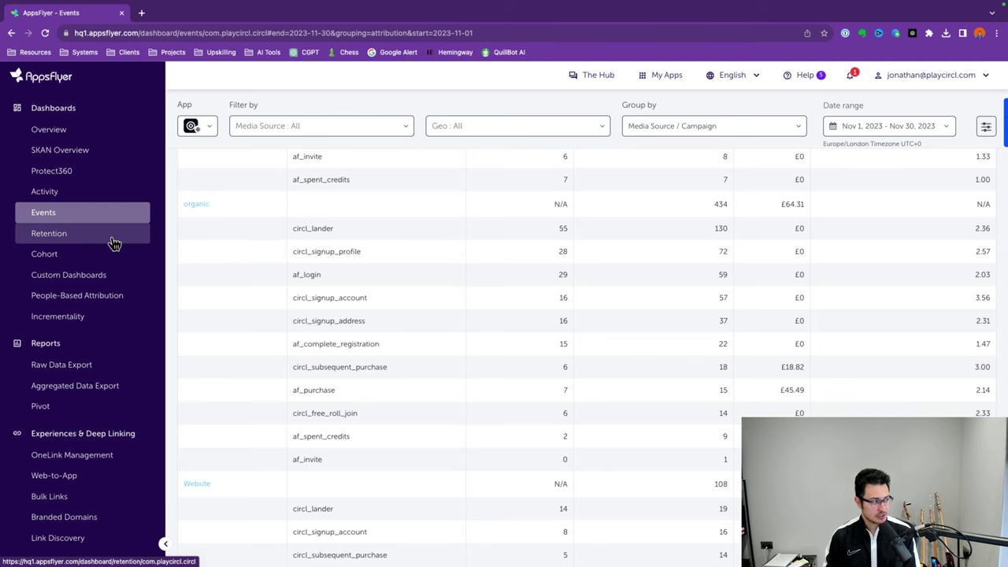
click(113, 244)
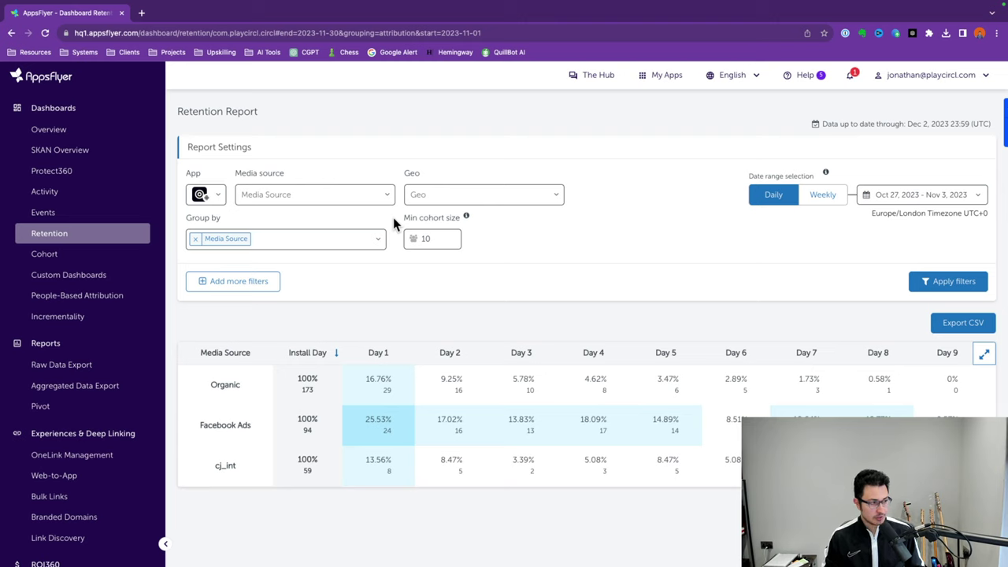
Open the app selector on the Retention report for Oct 27 – Nov 3, 2023
click(225, 198)
Select the Circl | Live Sports Betting app, leaving the media source filter unset
click(247, 233)
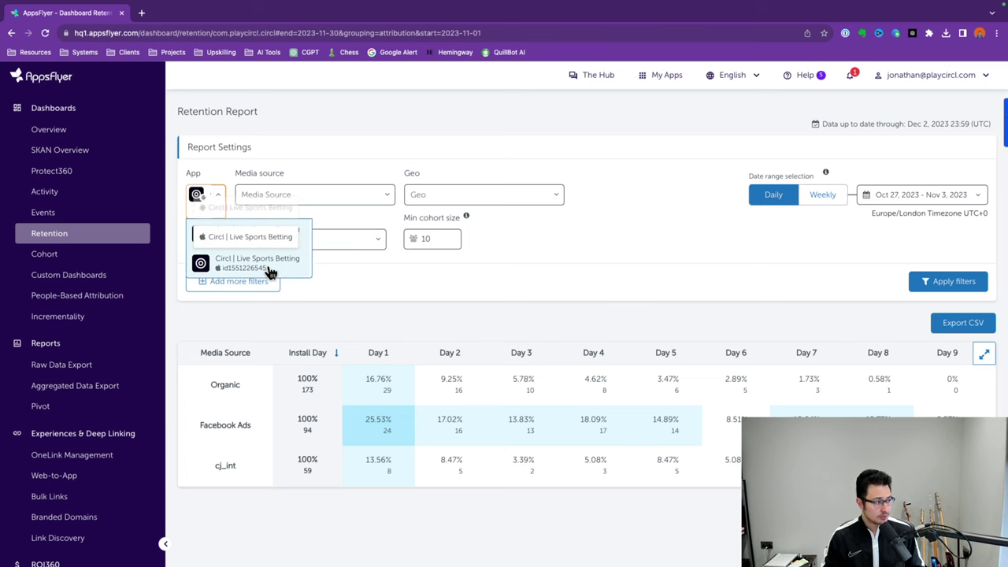
click(386, 201)
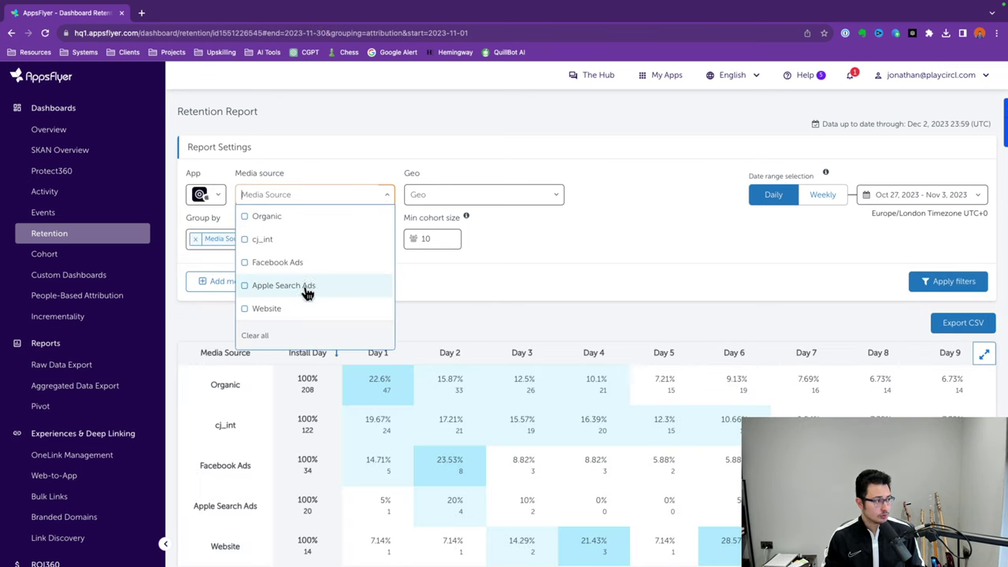
click(542, 245)
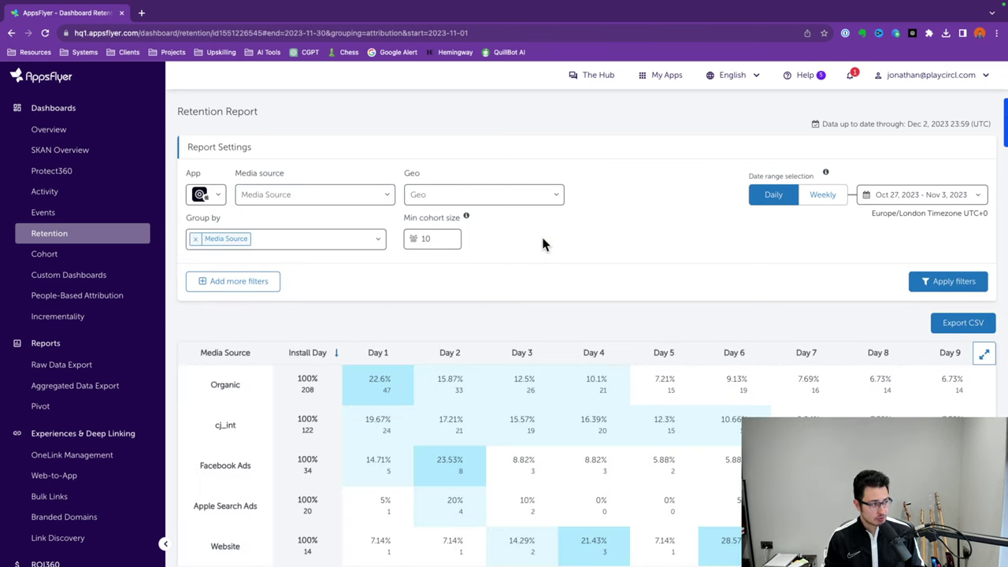
Switch the date range to Last month (Nov 1 – Nov 30, 2023) and review the cohorts
click(542, 195)
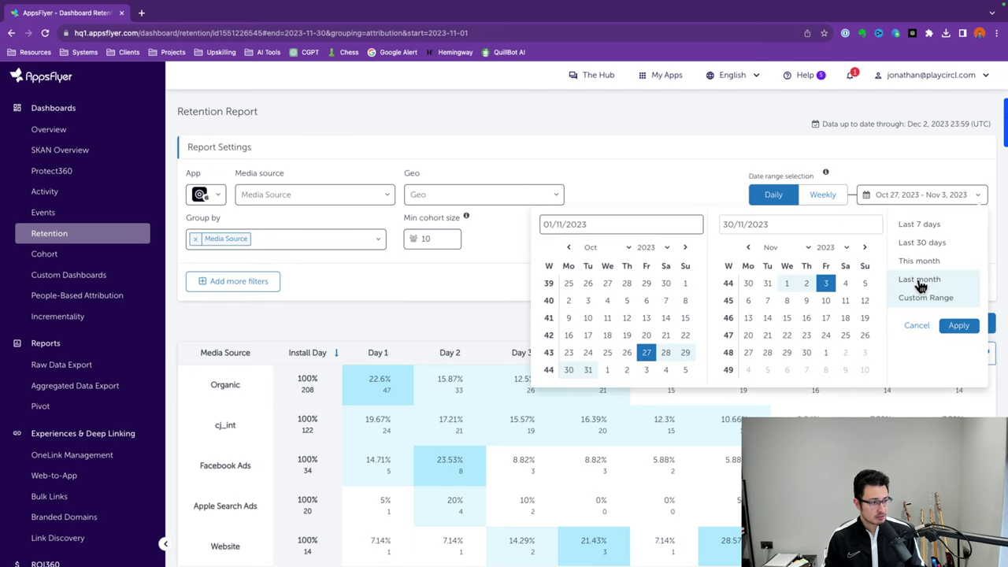
click(919, 281)
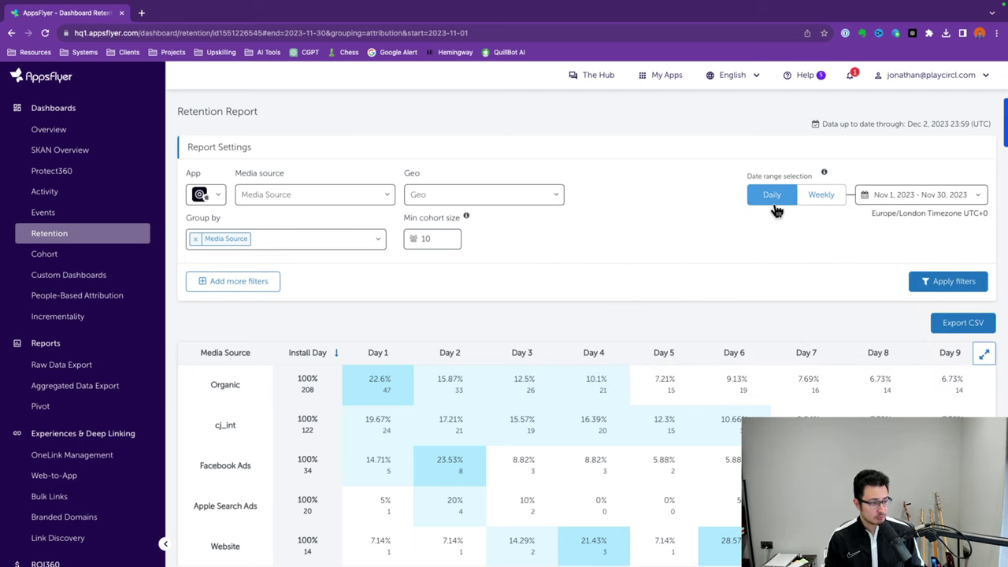
scroll(558, 222, down, 1)
scroll(323, 237, down, 1)
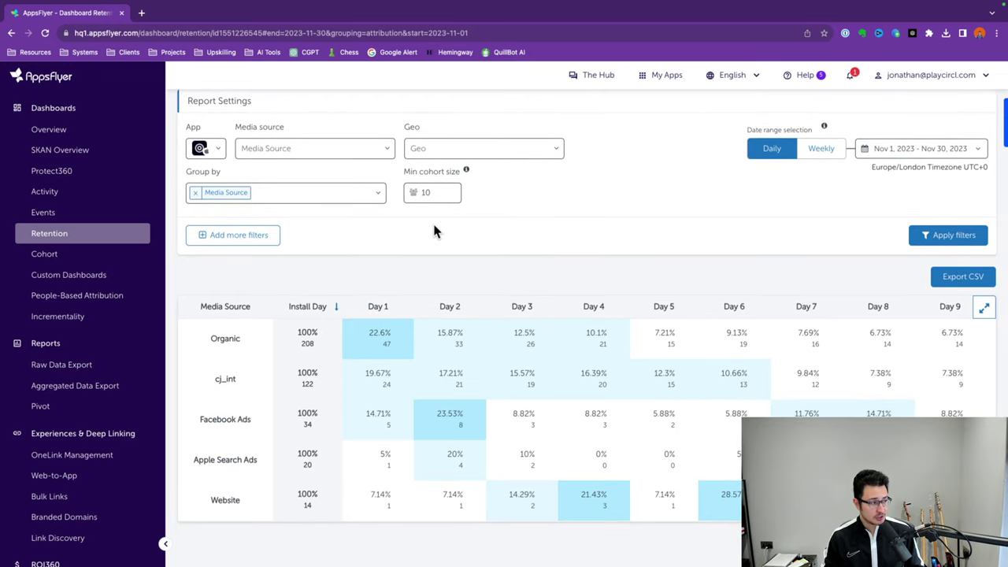
scroll(434, 227, down, 1)
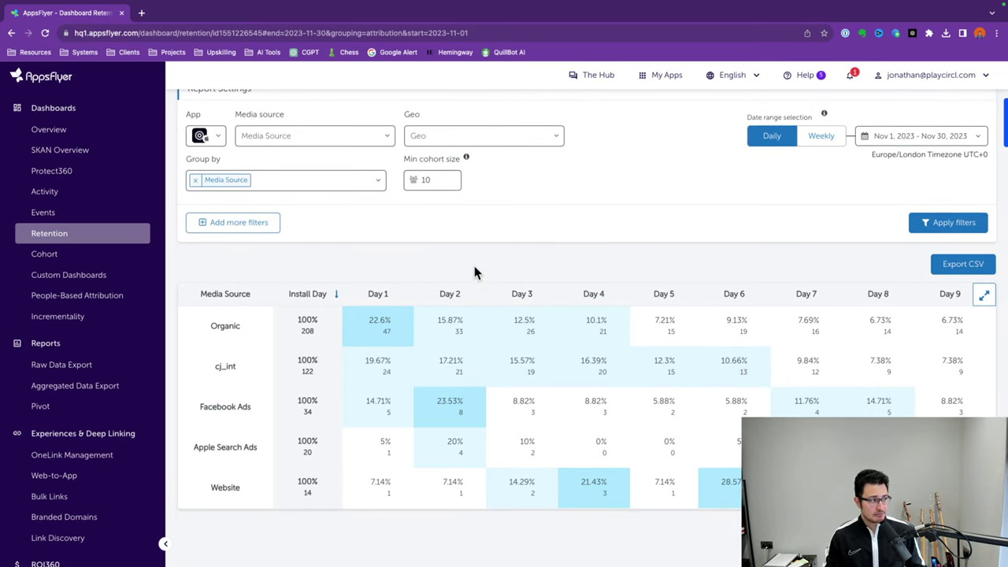
scroll(475, 272, up, 1)
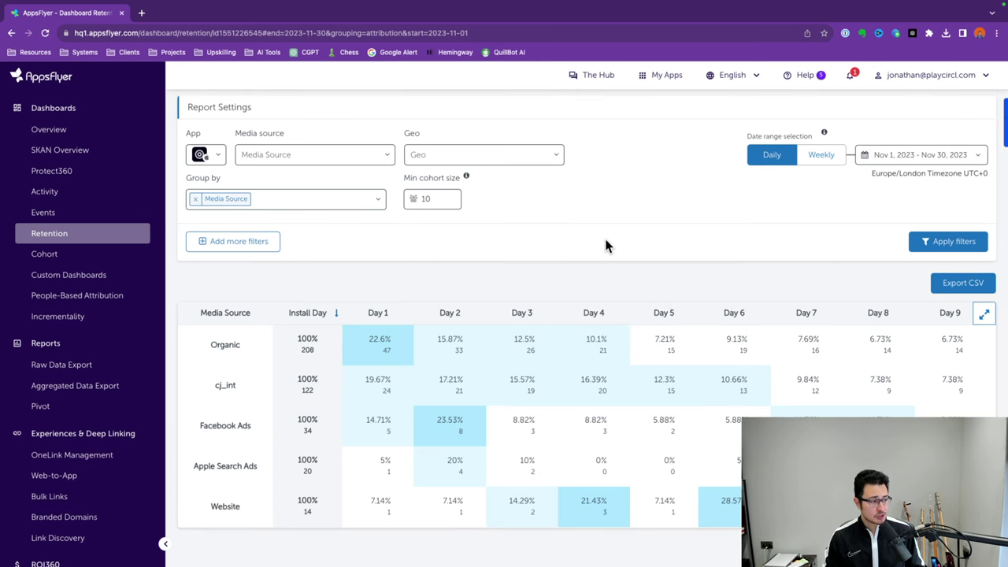
scroll(606, 245, down, 1)
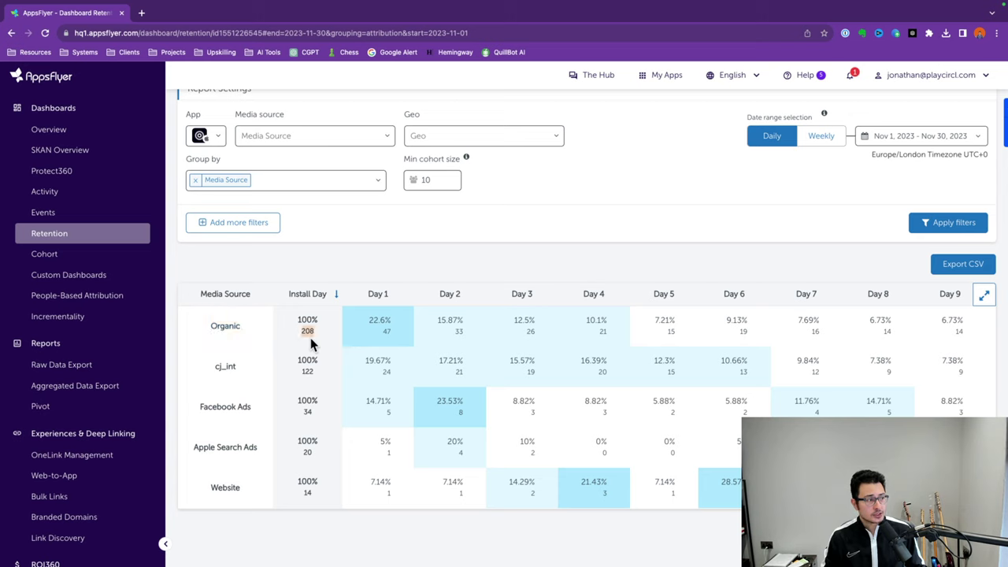
double_click(308, 331)
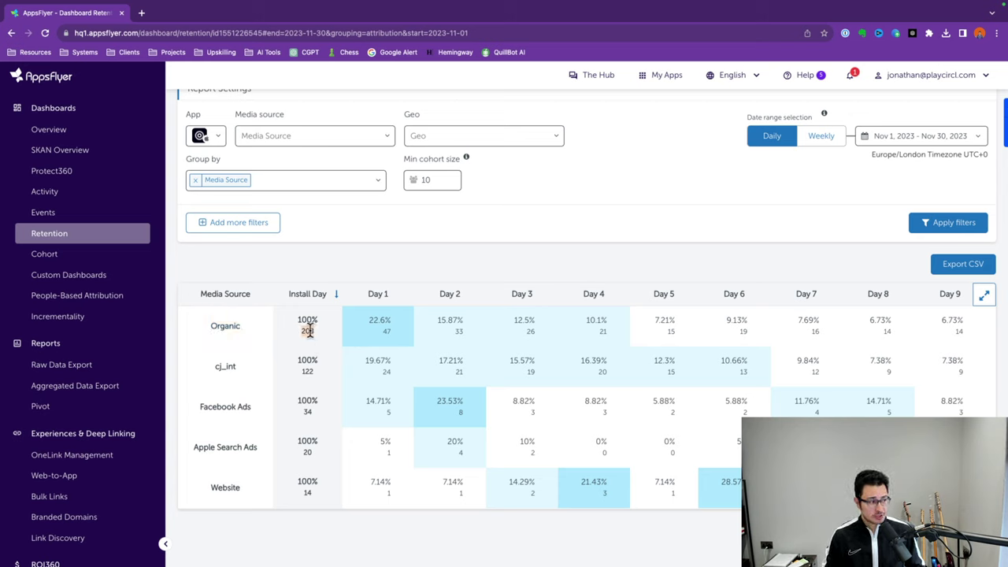
double_click(811, 321)
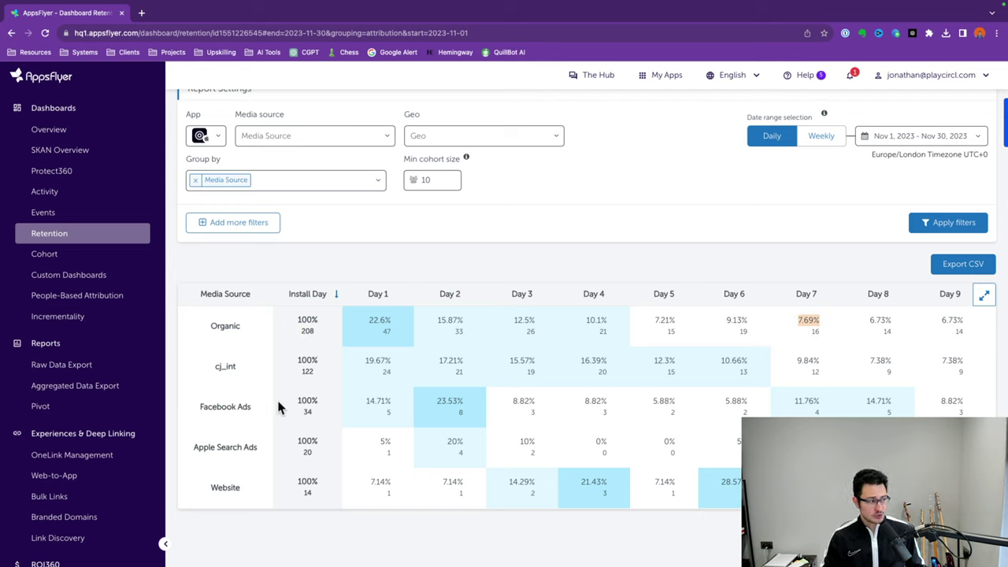
double_click(307, 412)
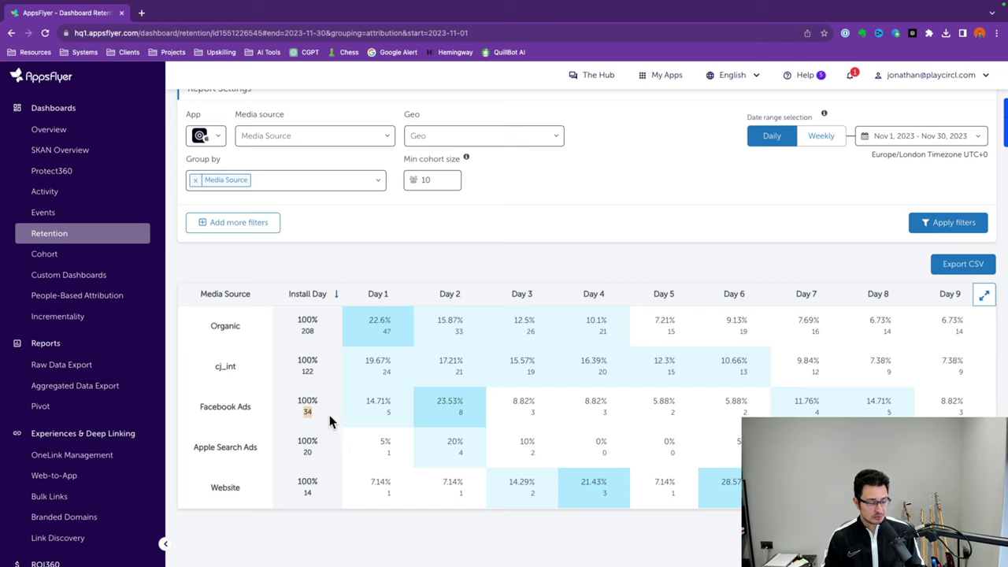
double_click(806, 400)
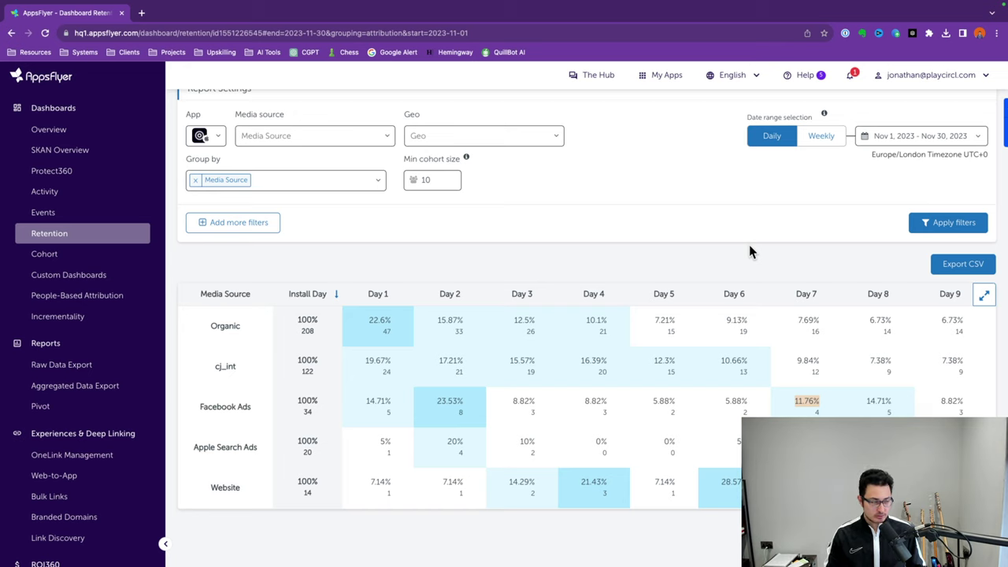
Go to Cohort reports and load the saved 'Retention by media source' report
click(59, 260)
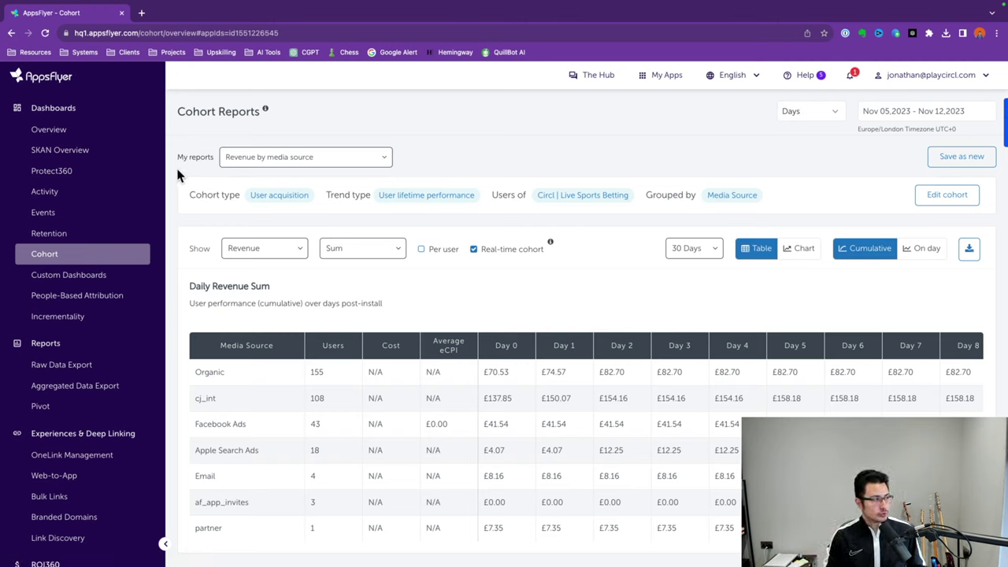
click(341, 156)
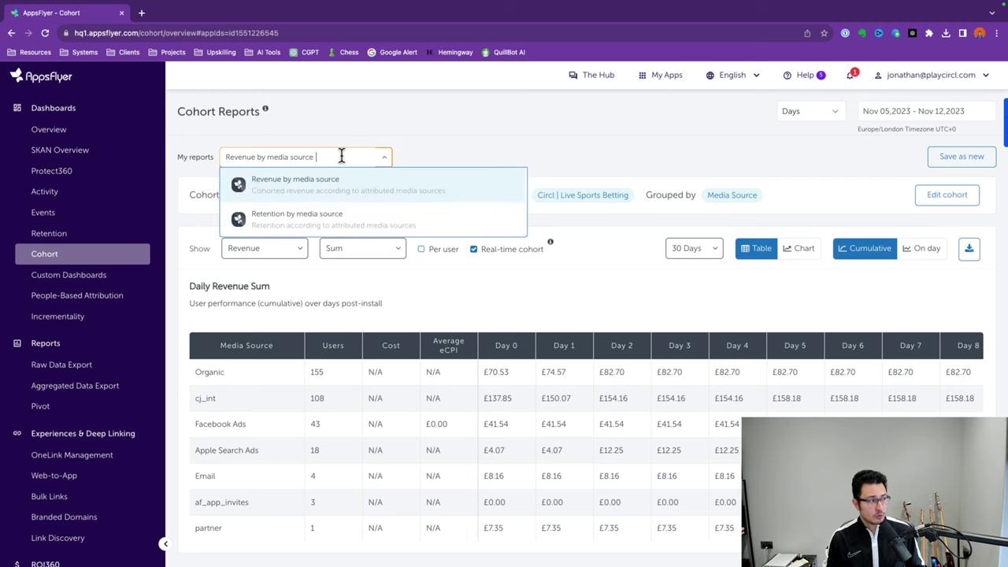
click(340, 220)
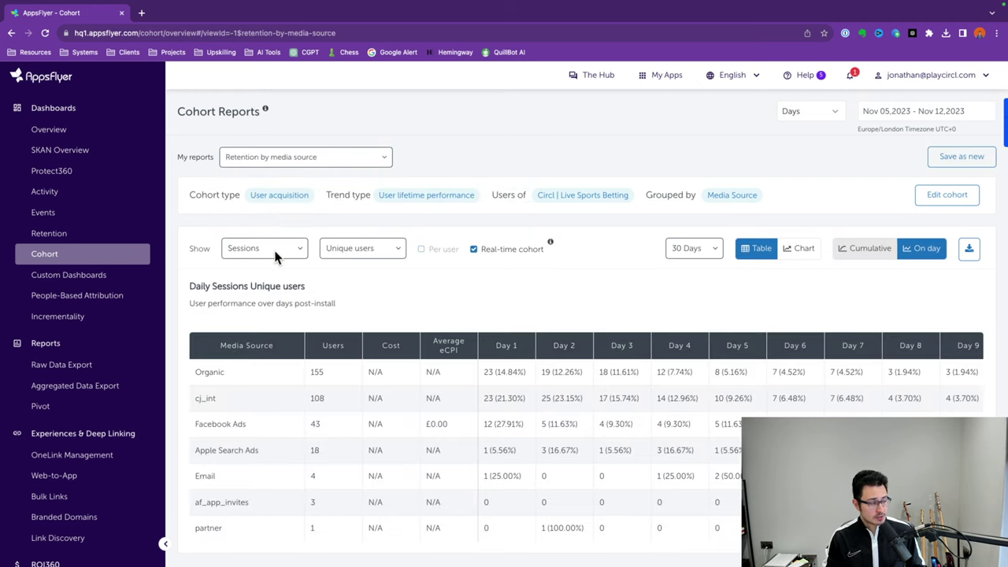
Browse the Show metrics list keeping Sessions, then bring up the Unique users measurement options
click(277, 250)
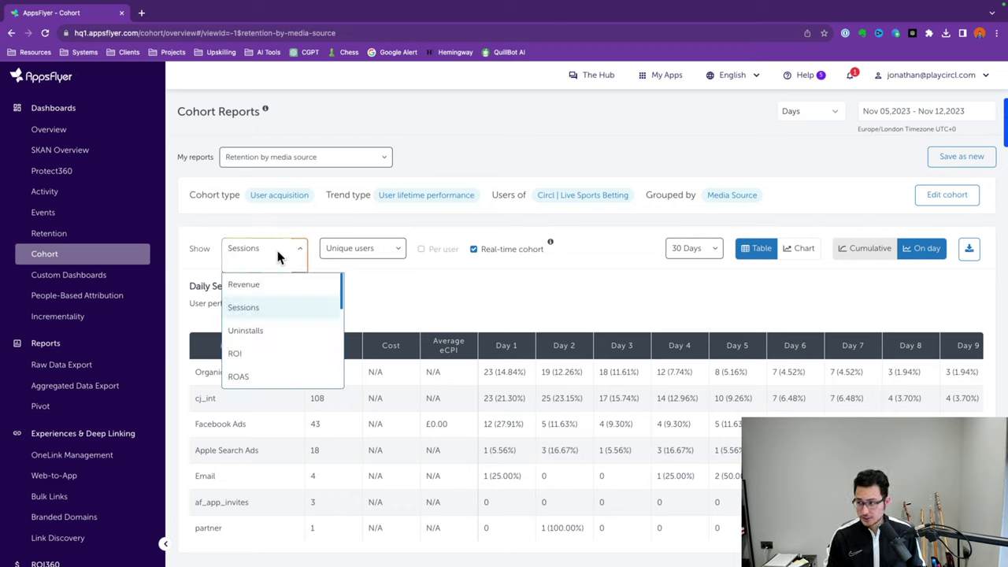
scroll(281, 321, down, 3)
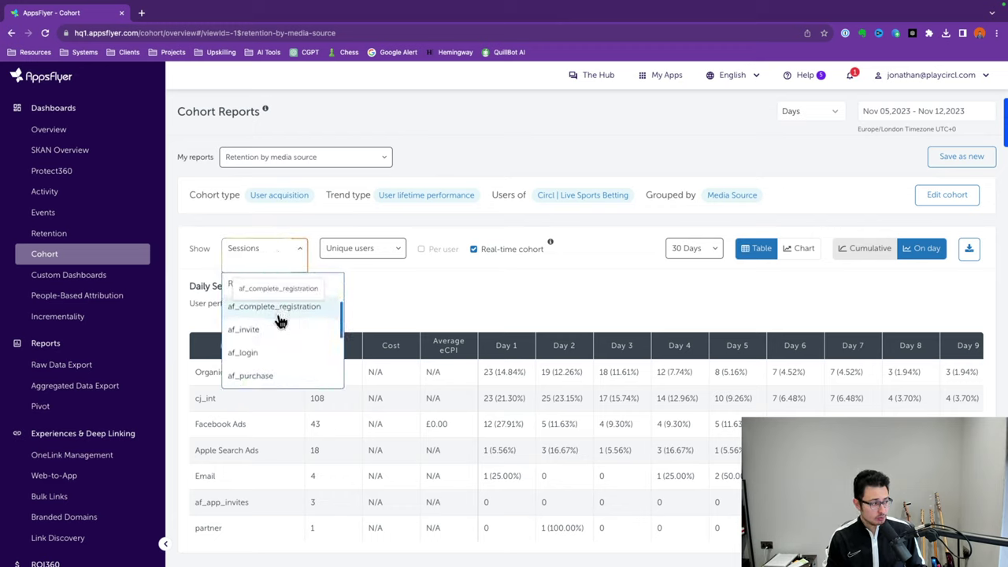
scroll(288, 347, up, 3)
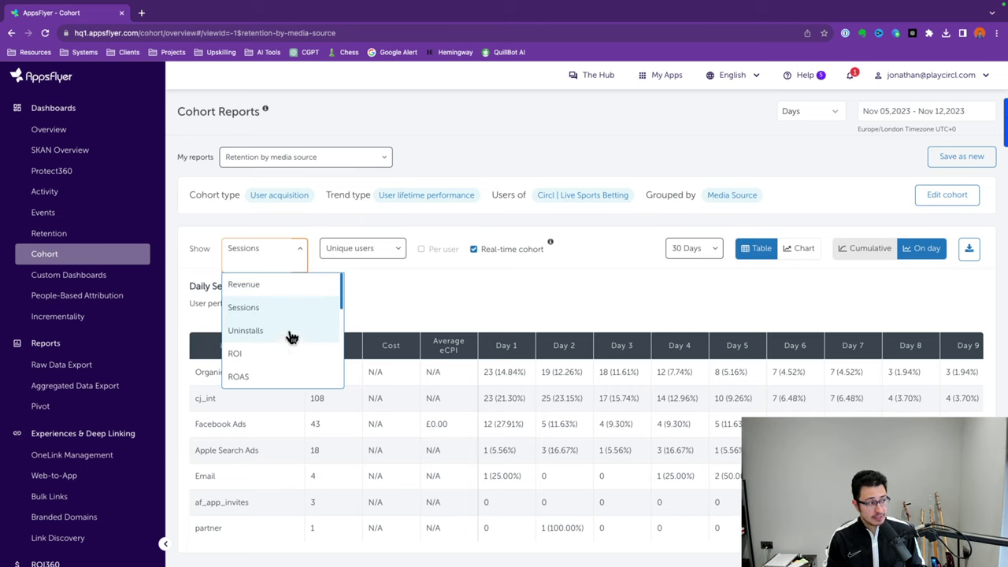
scroll(292, 337, down, 3)
scroll(292, 337, down, 5)
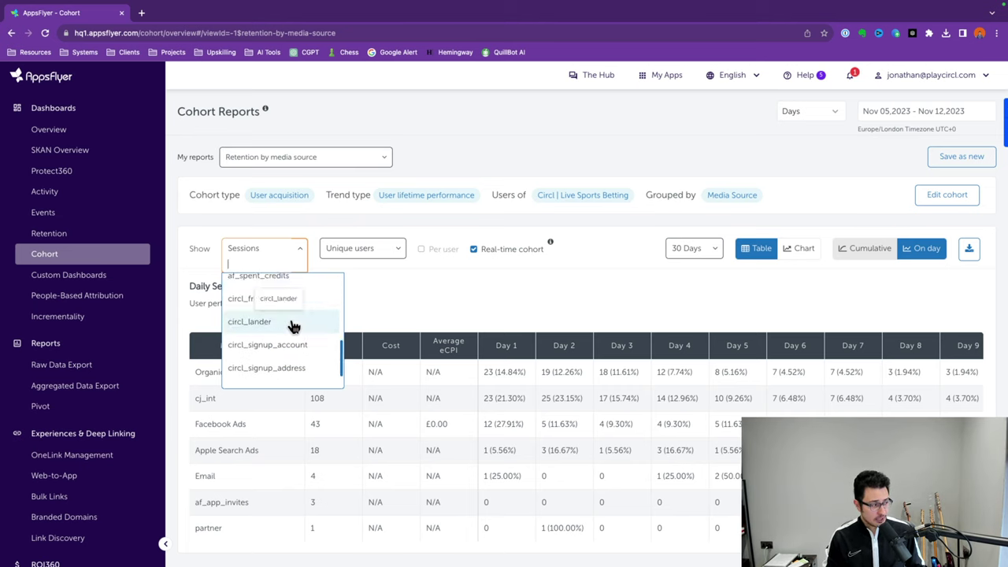
scroll(293, 348, up, 10)
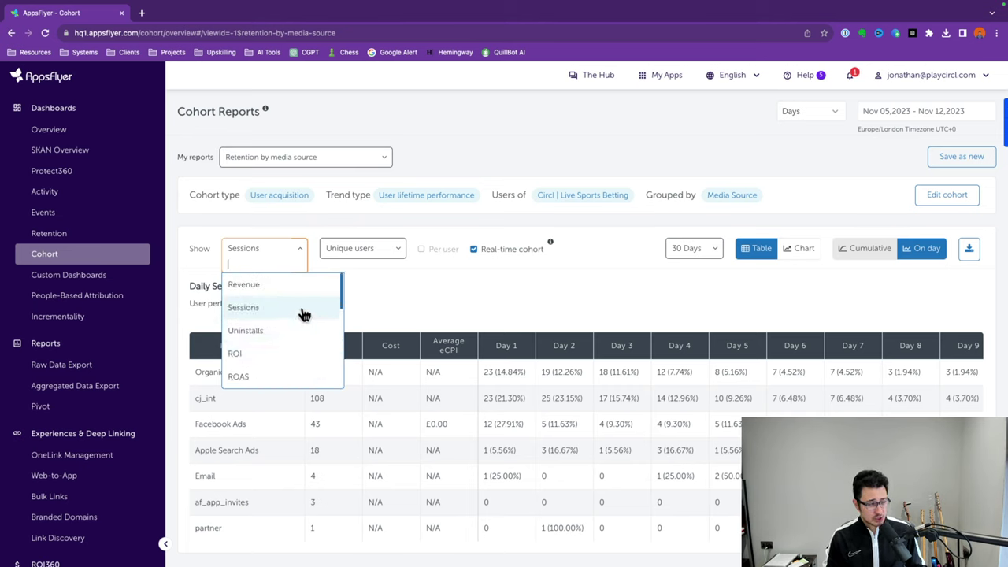
click(304, 311)
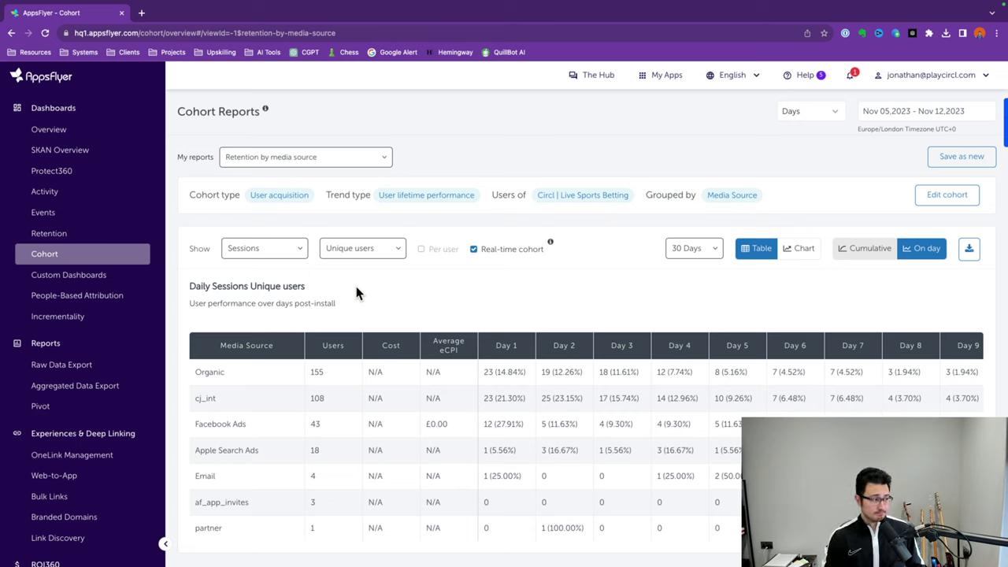
click(390, 253)
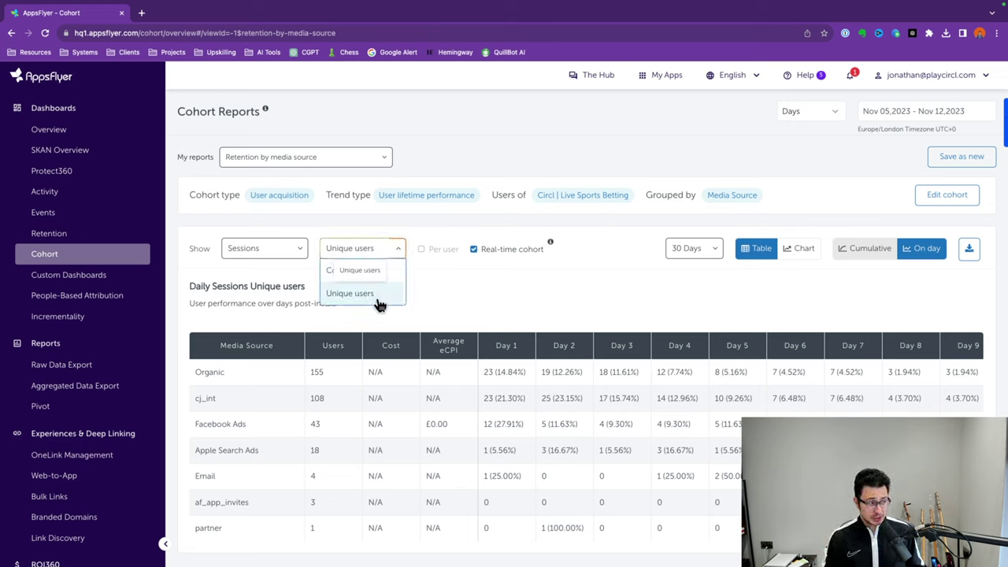